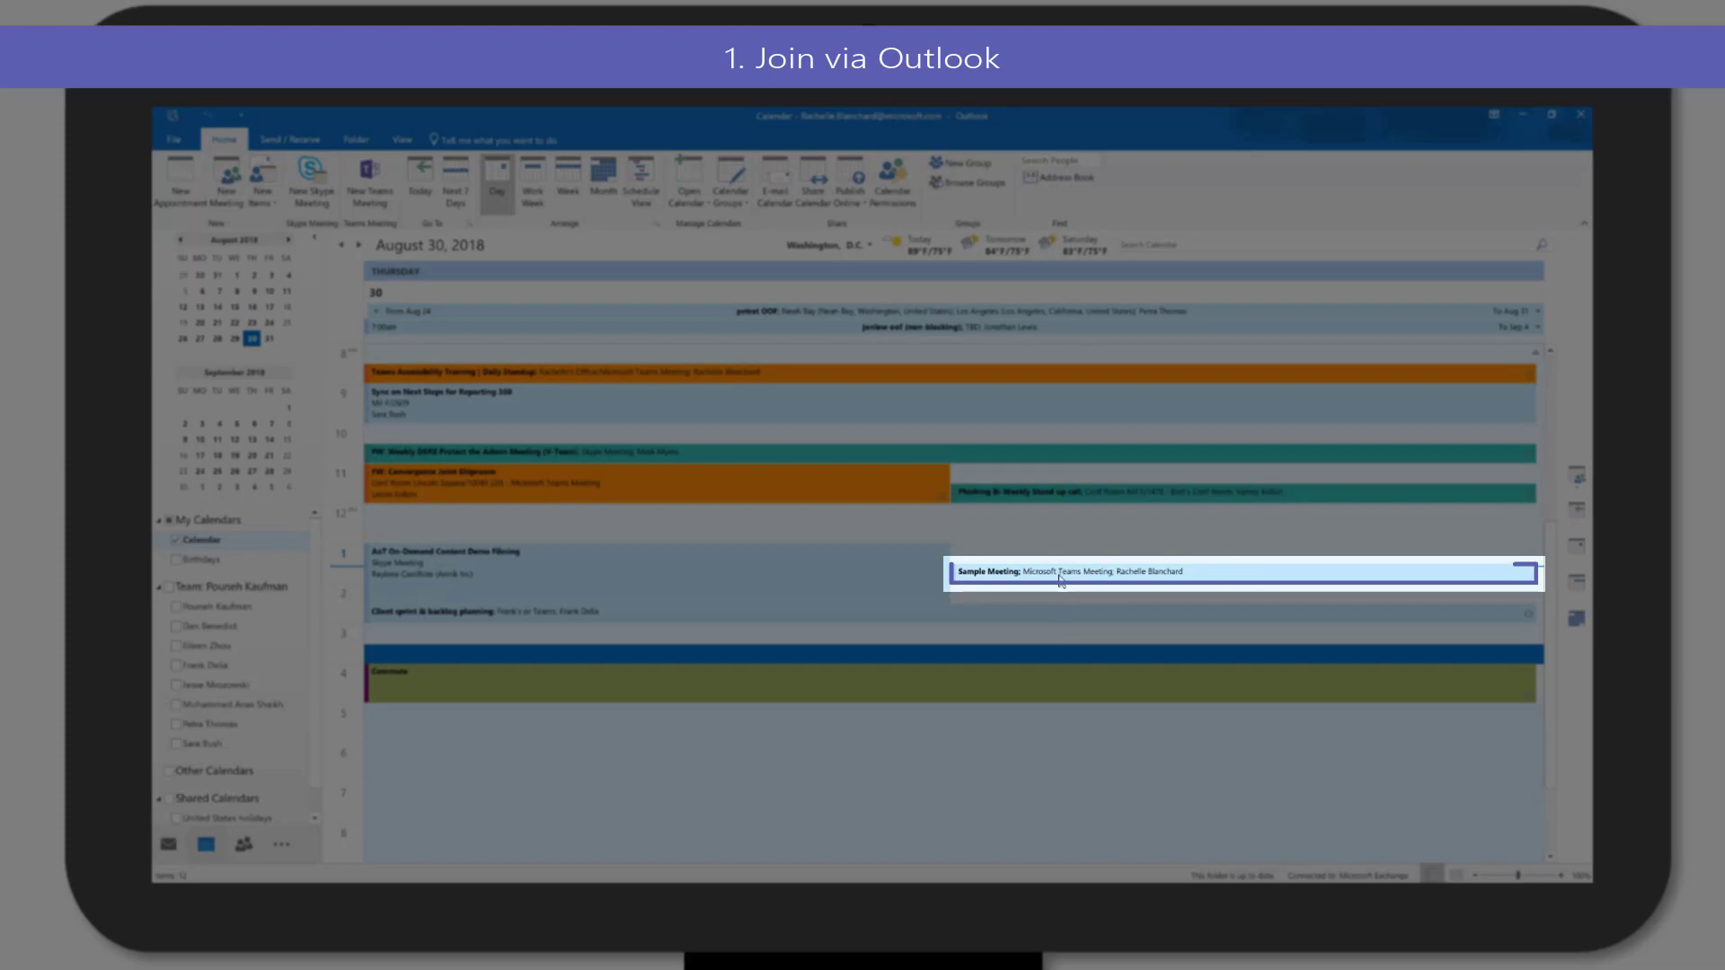
- Open Sample Meeting from the August 30 Outlook calendar, allow the switch to Microsoft Teams, and join the meeting
click(1059, 573)
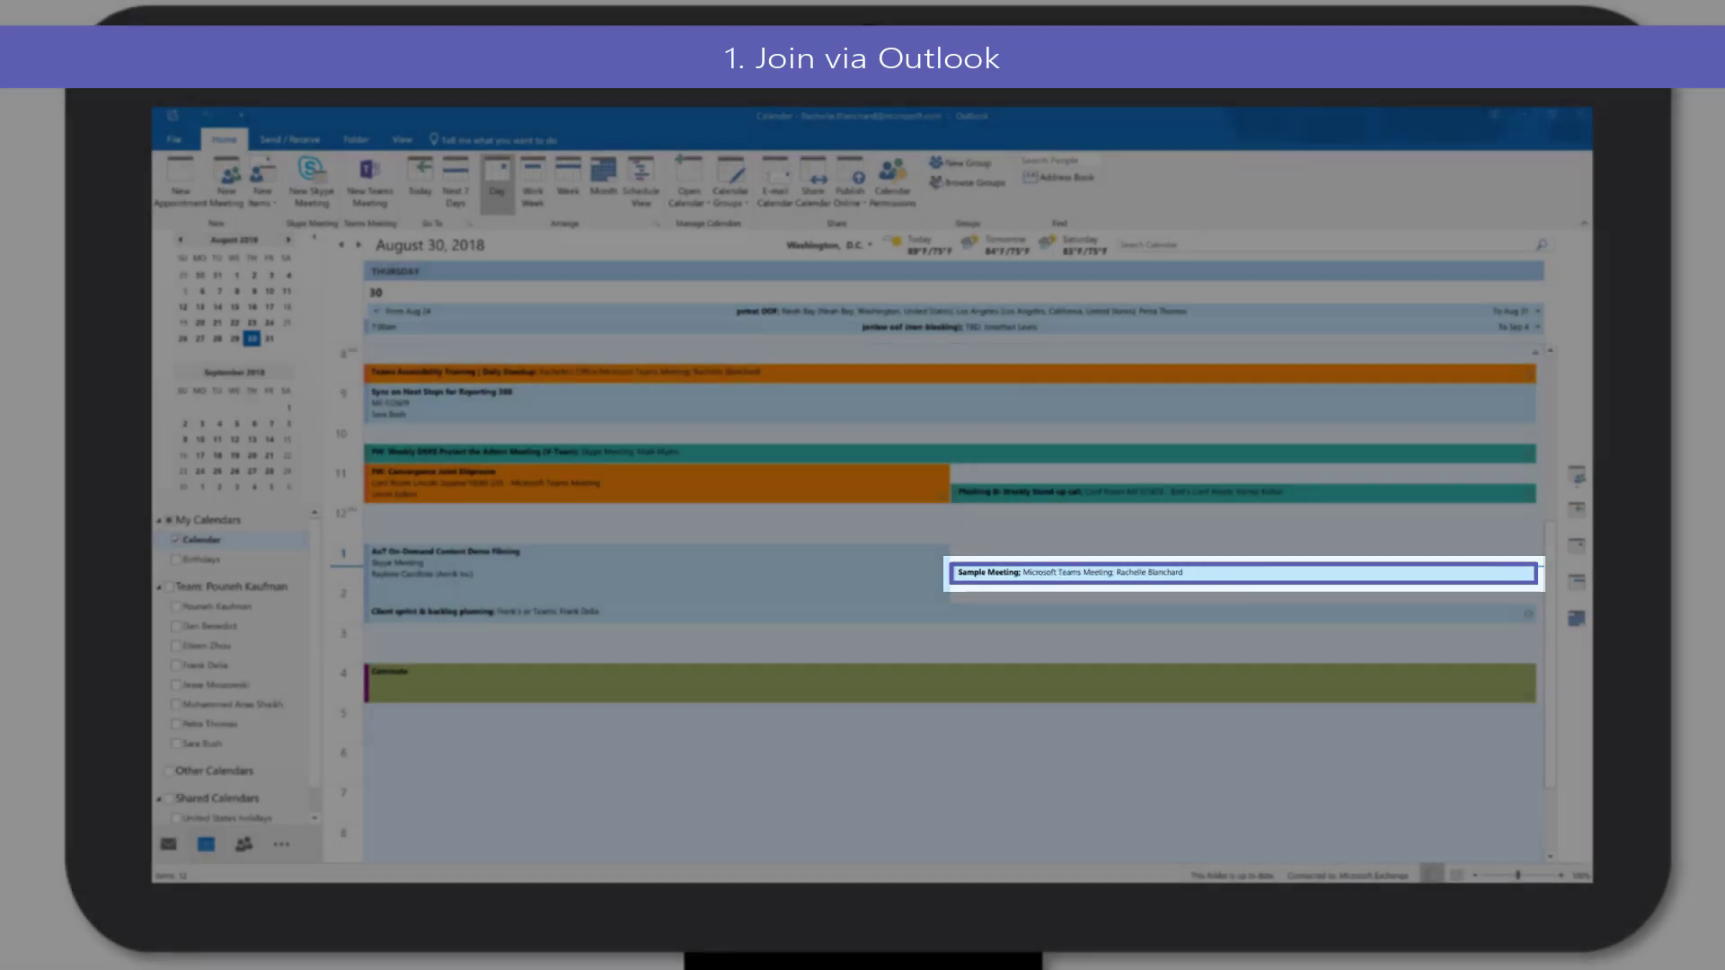
double_click(1060, 576)
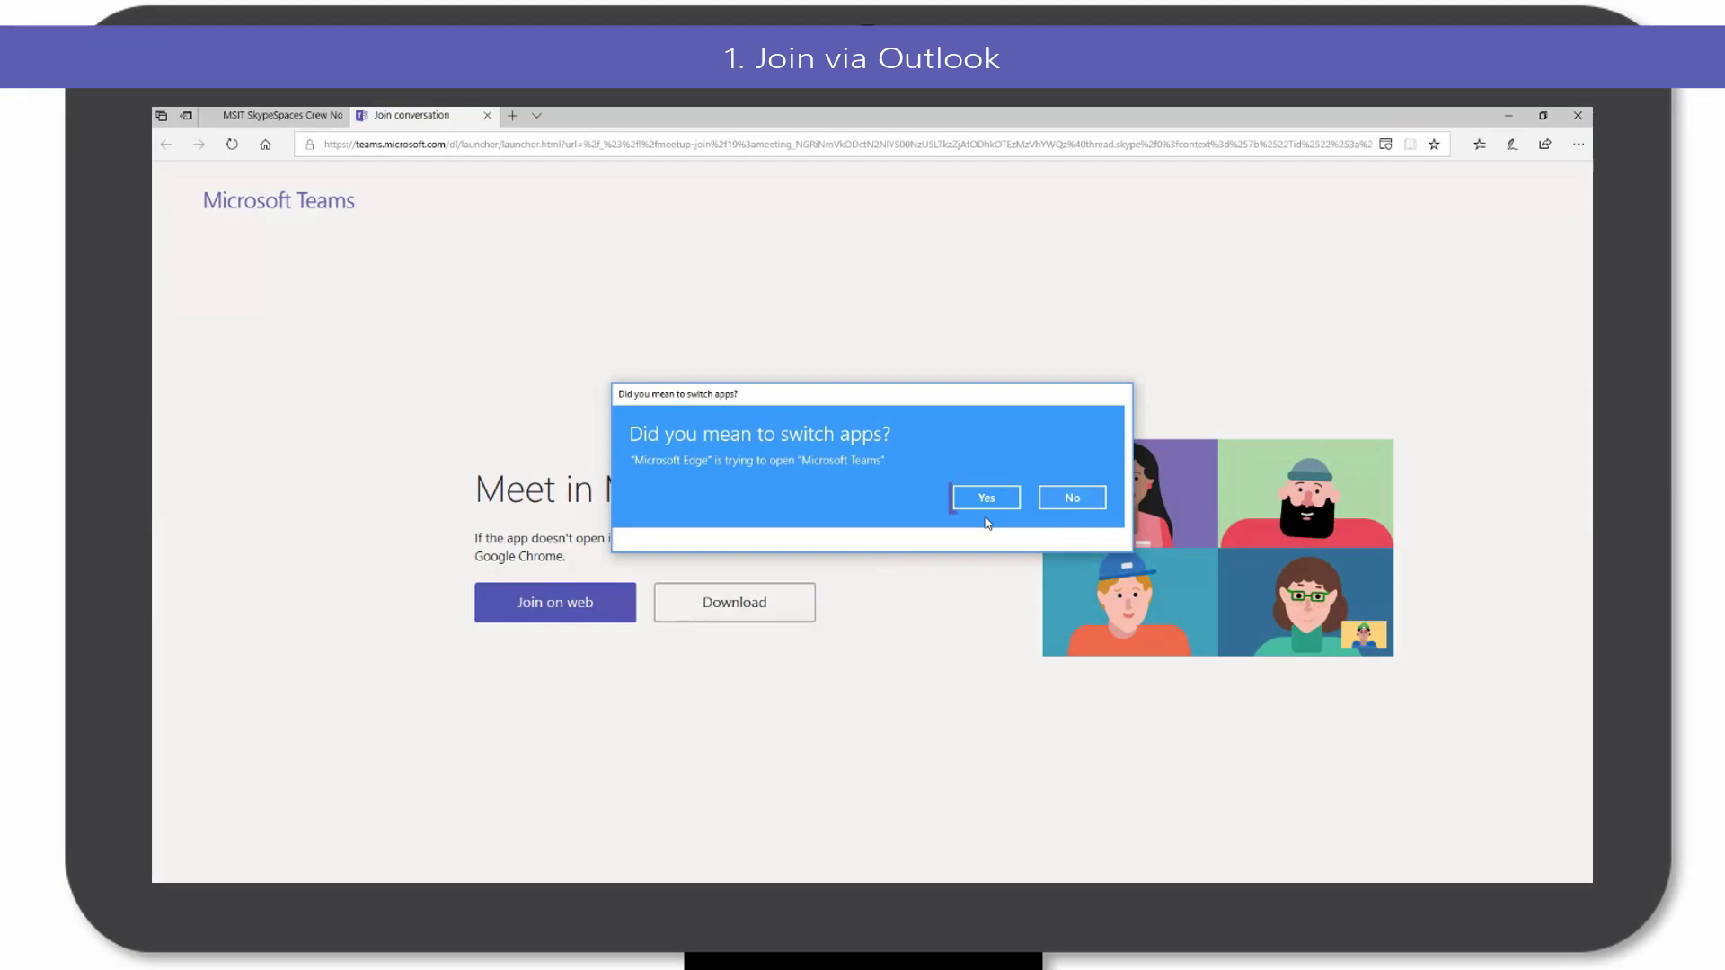
click(991, 507)
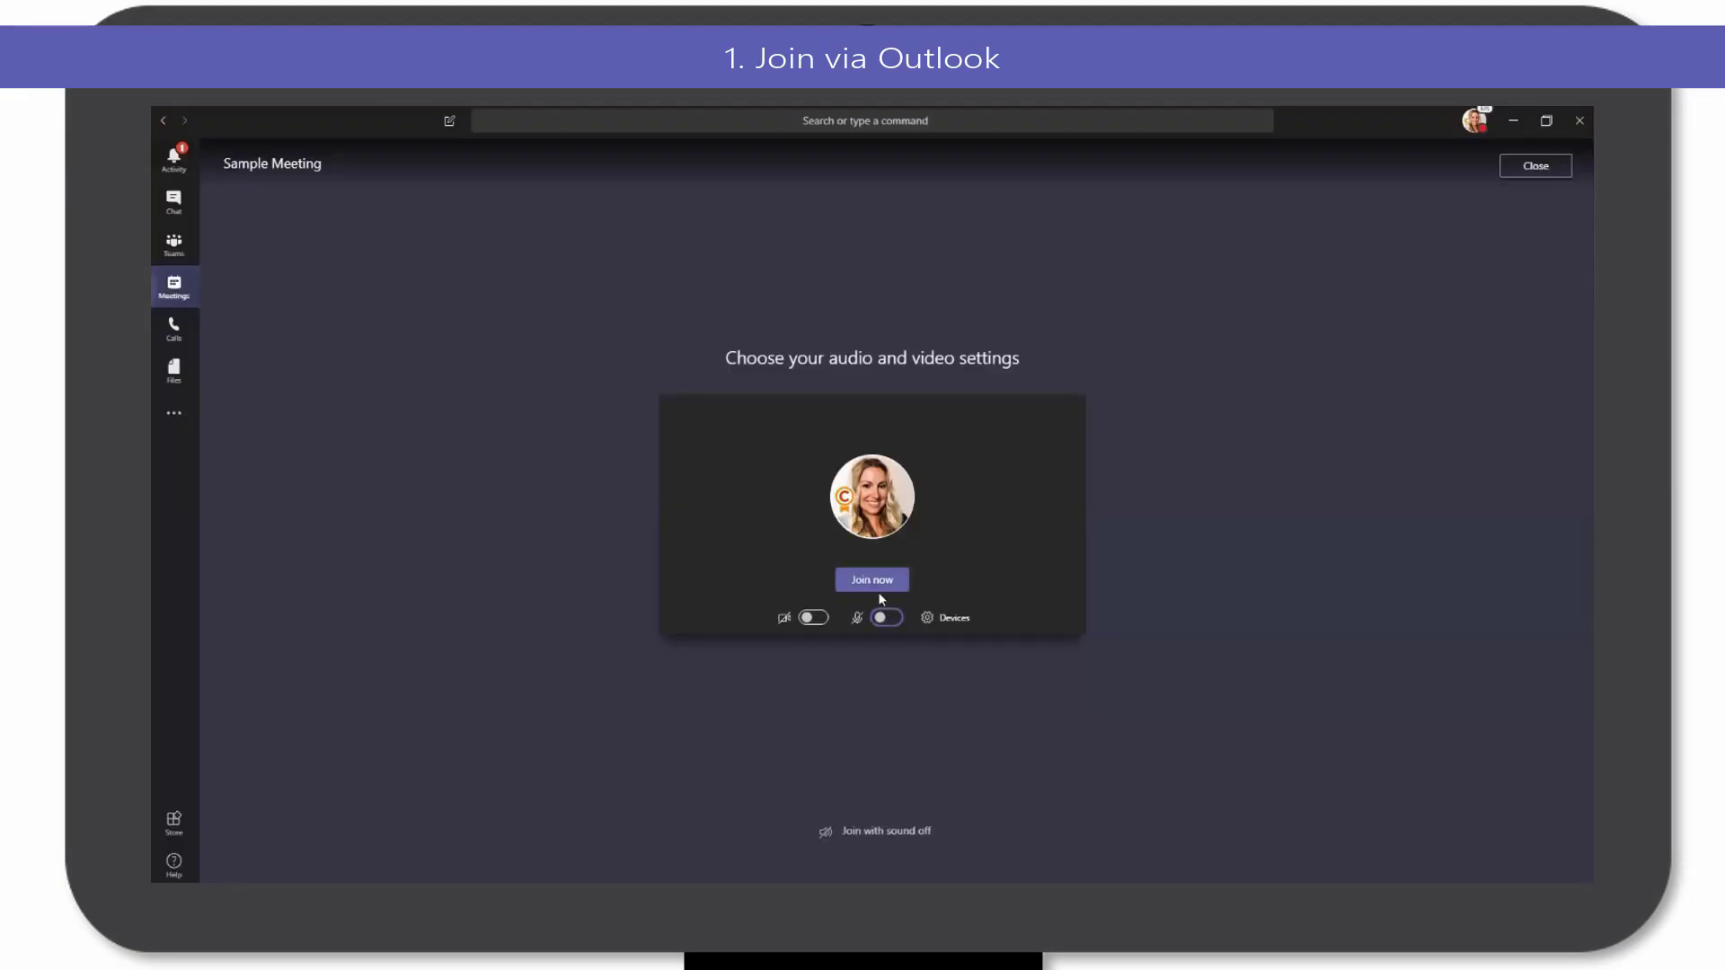
click(880, 591)
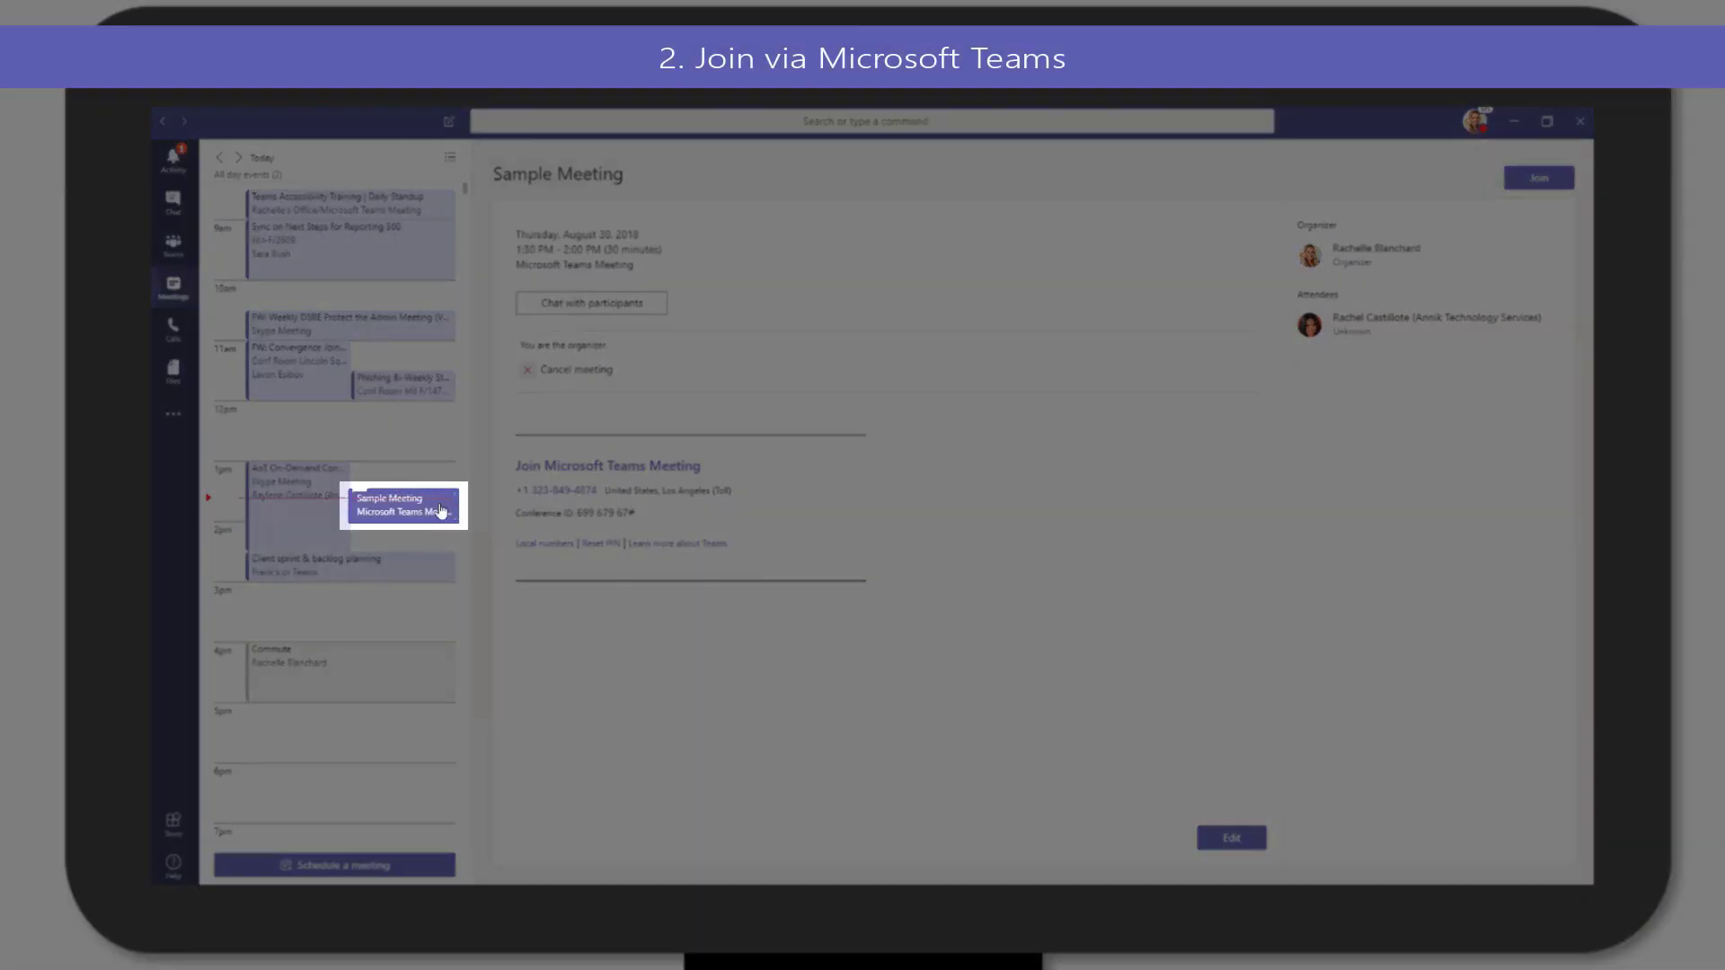
- Join Sample Meeting from its details in Teams with the microphone turned off
click(1539, 177)
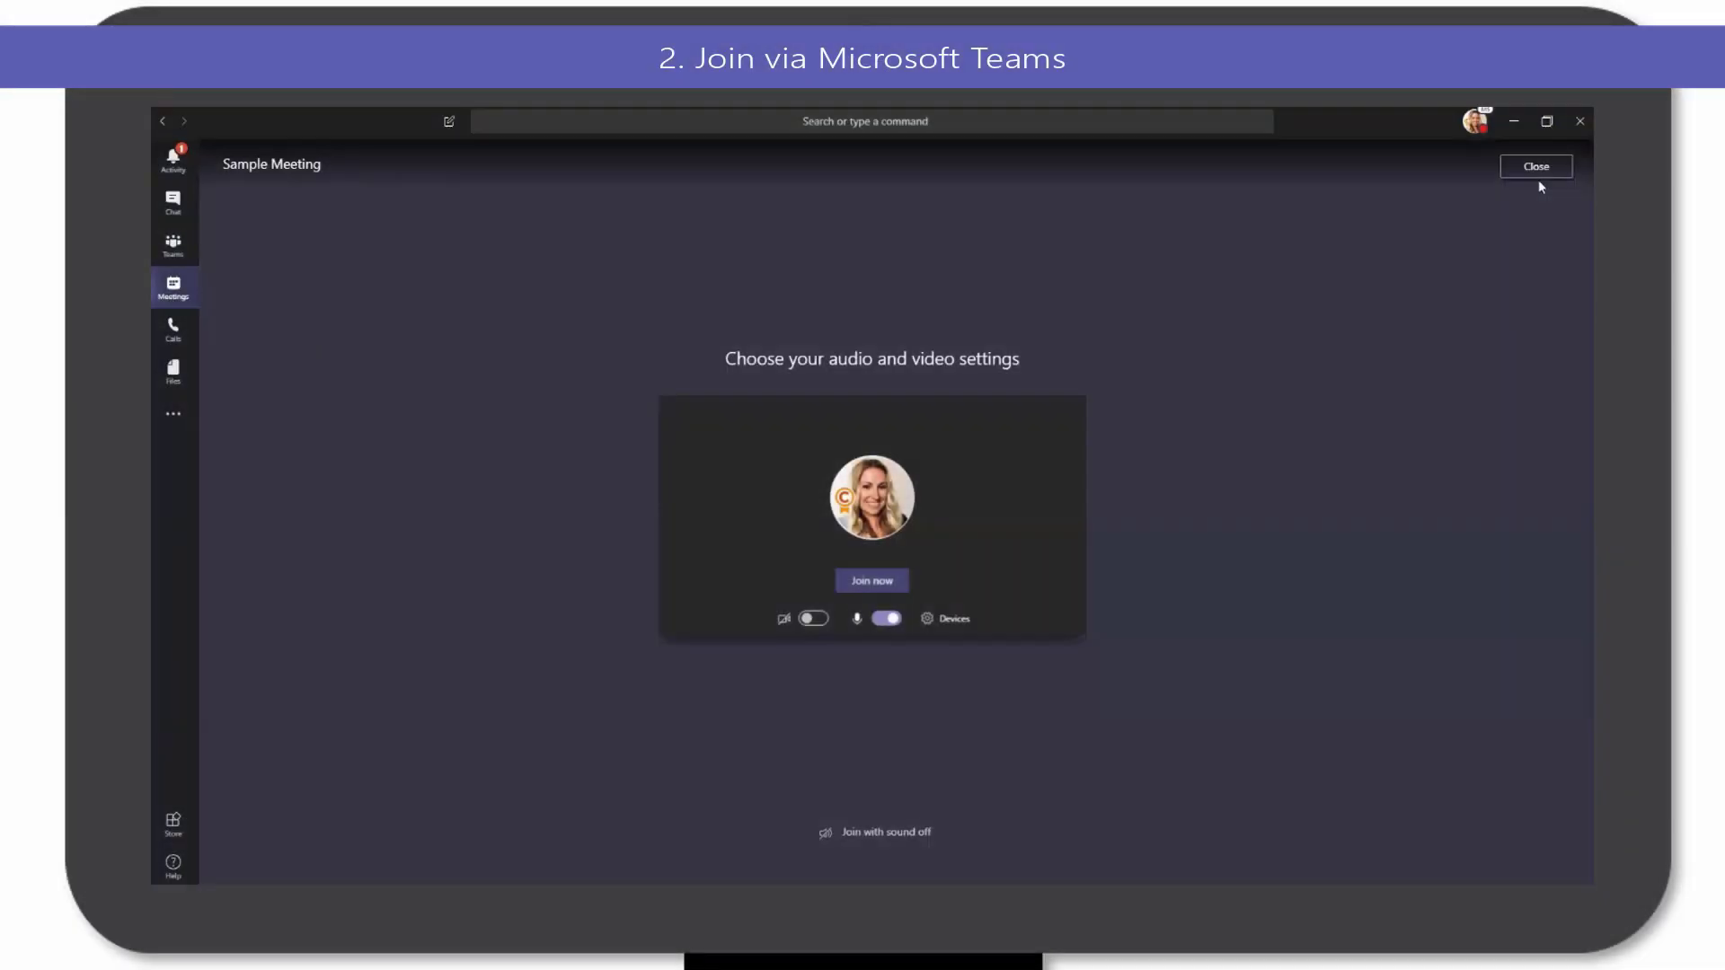
click(886, 618)
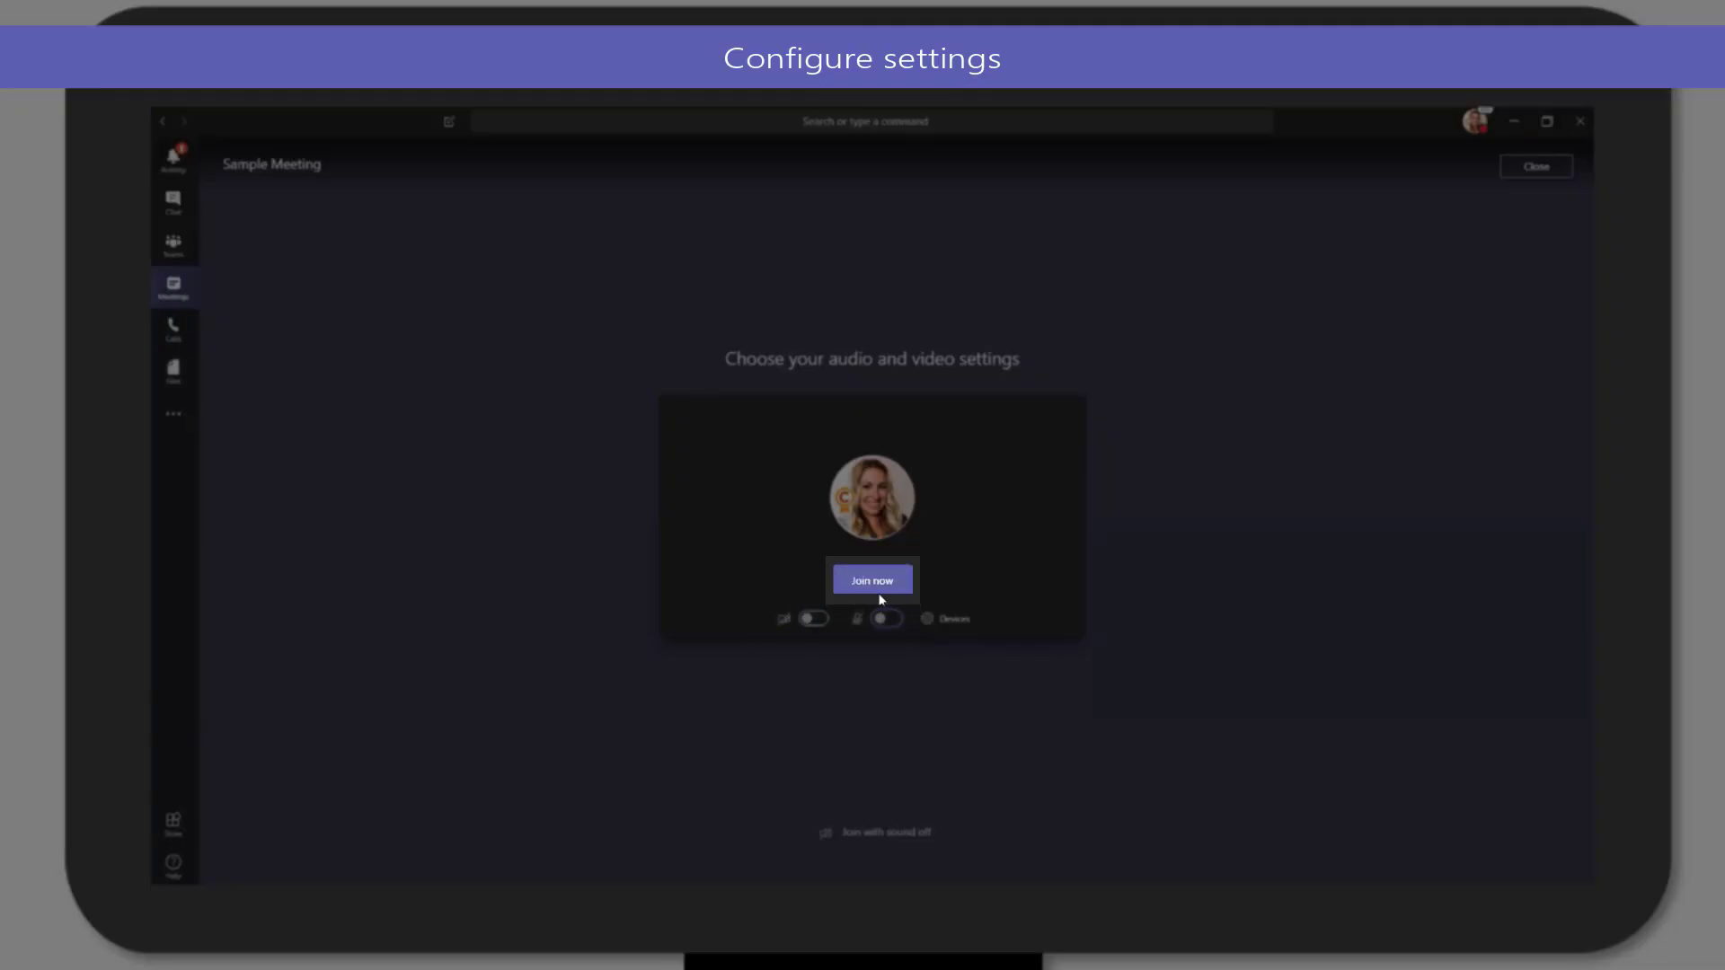
click(881, 591)
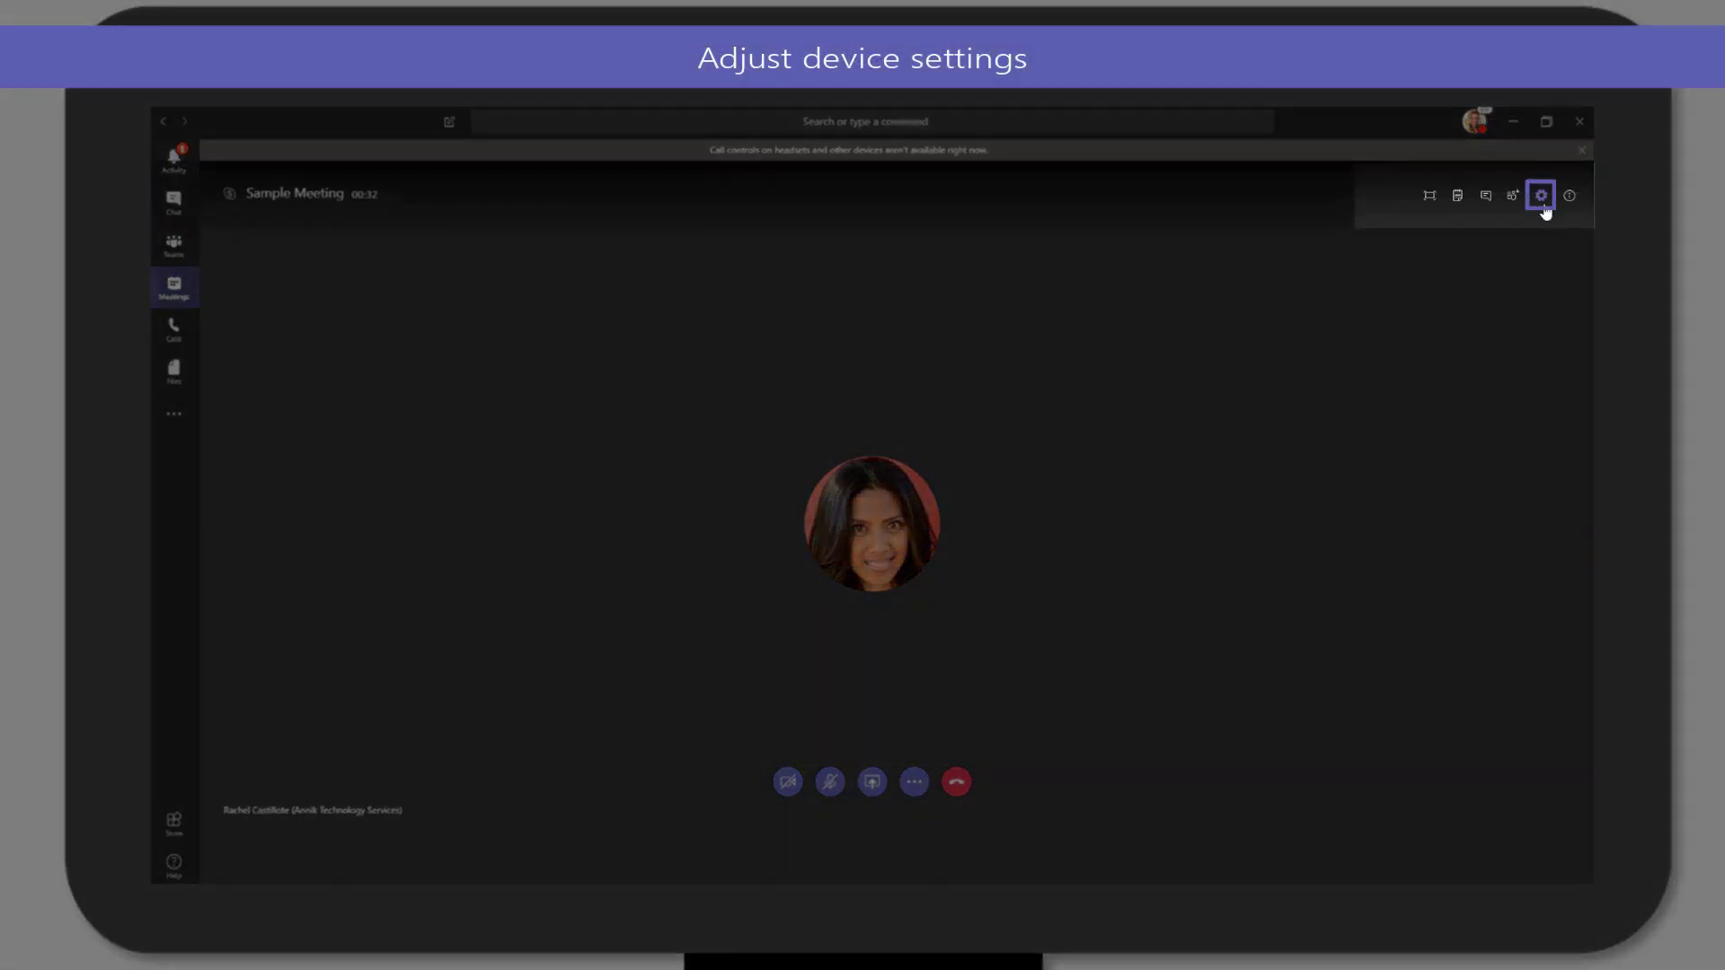
- Review the available audio device, speaker, microphone and camera choices in the meeting's device settings
click(1543, 198)
click(1569, 293)
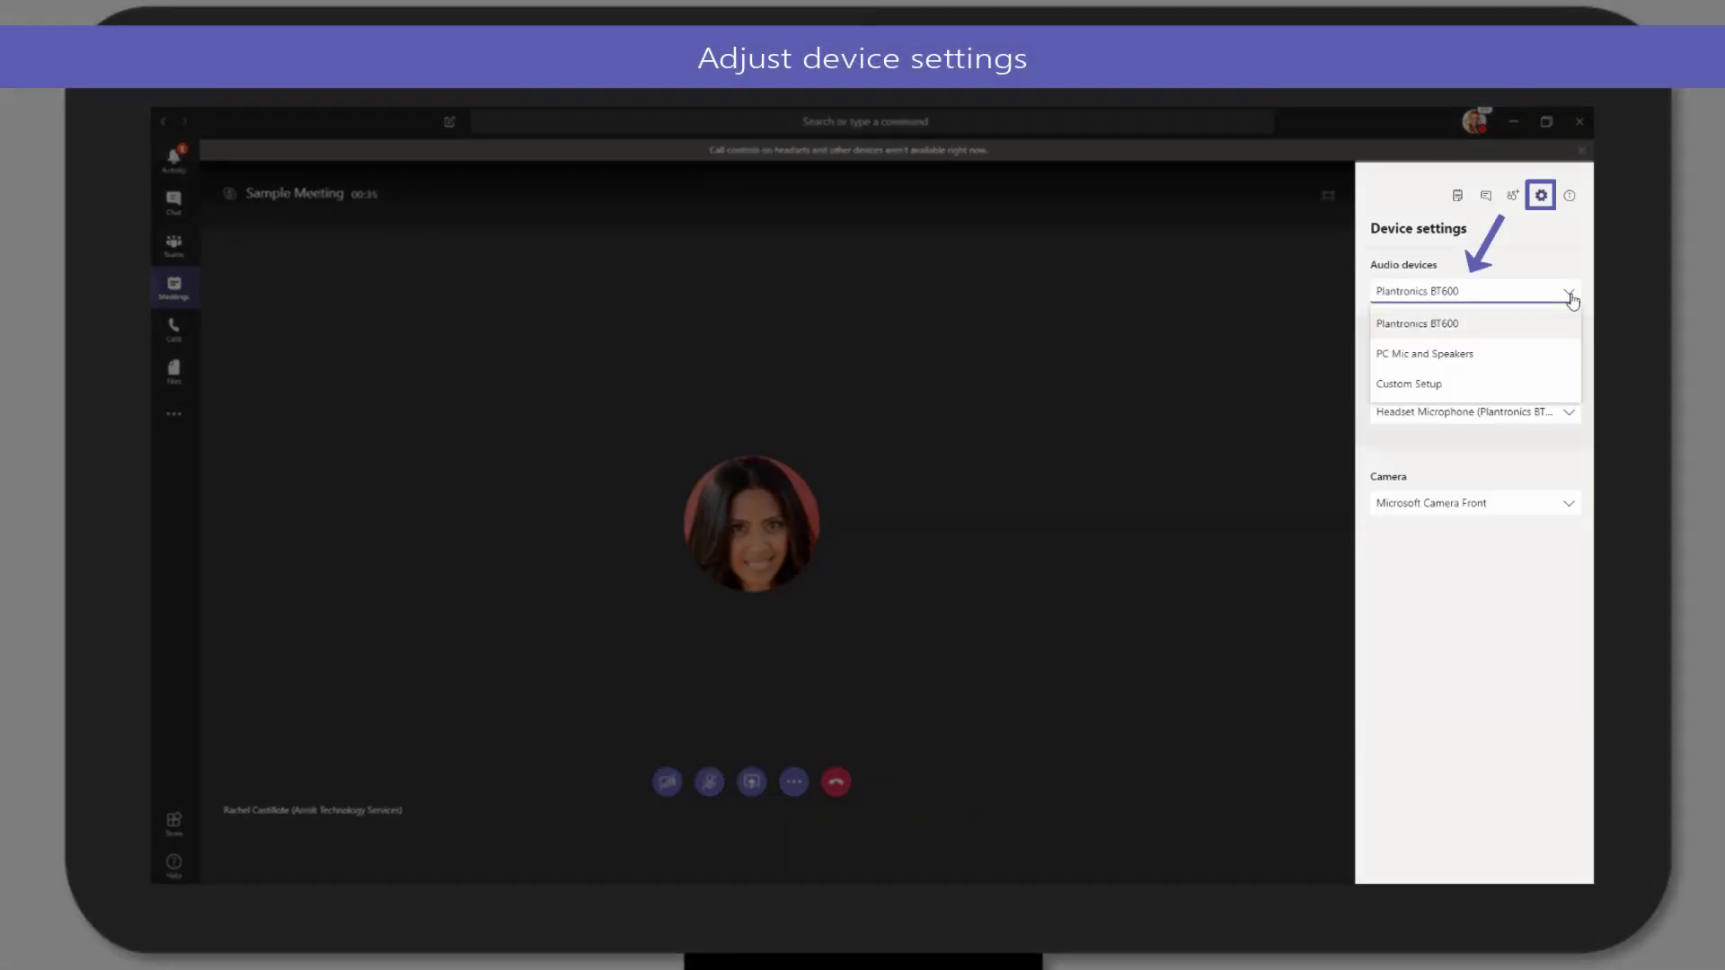
click(1571, 297)
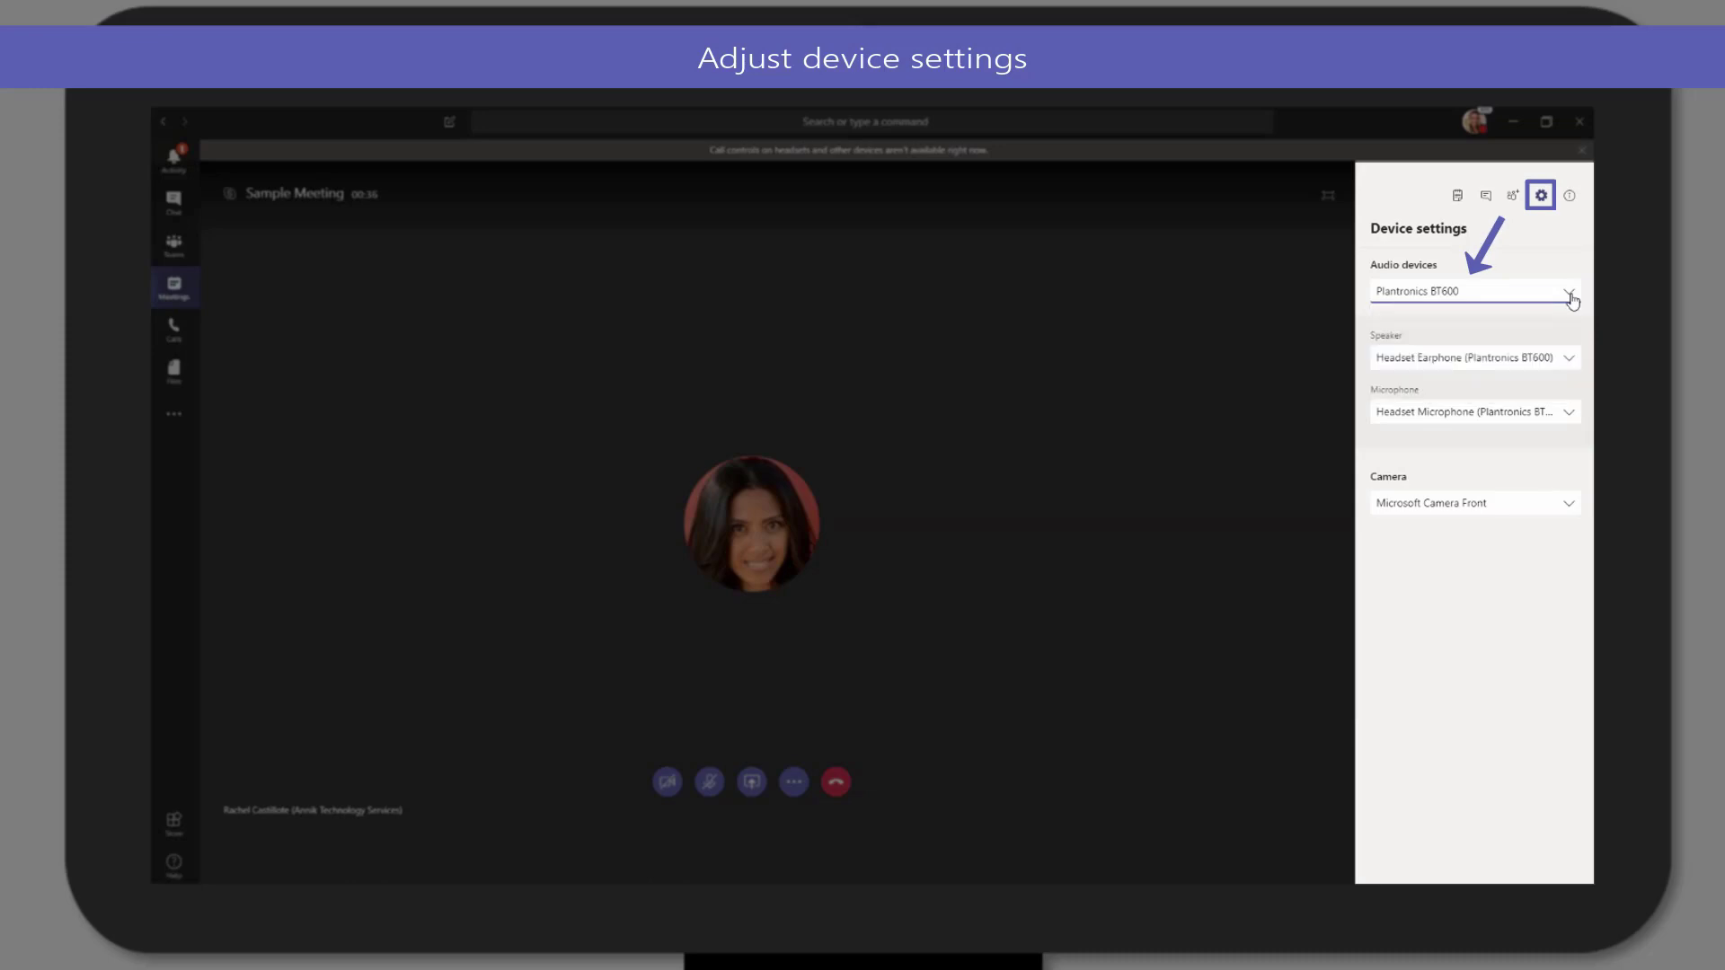
click(1570, 360)
click(1571, 362)
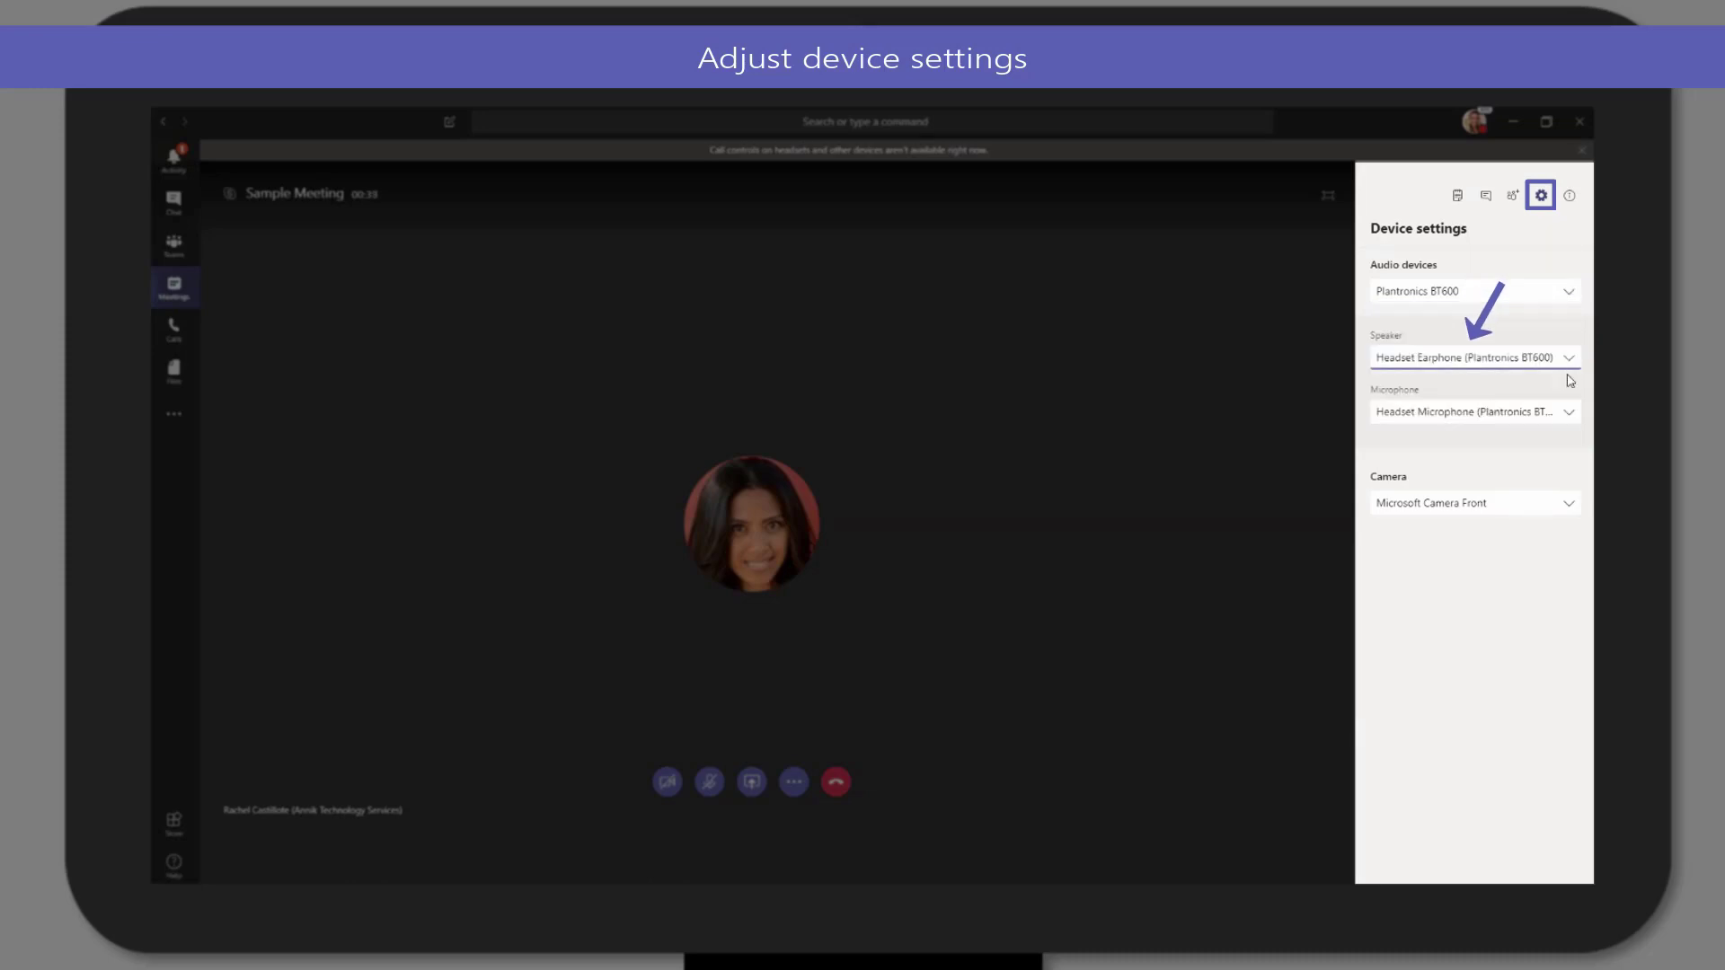
click(1568, 415)
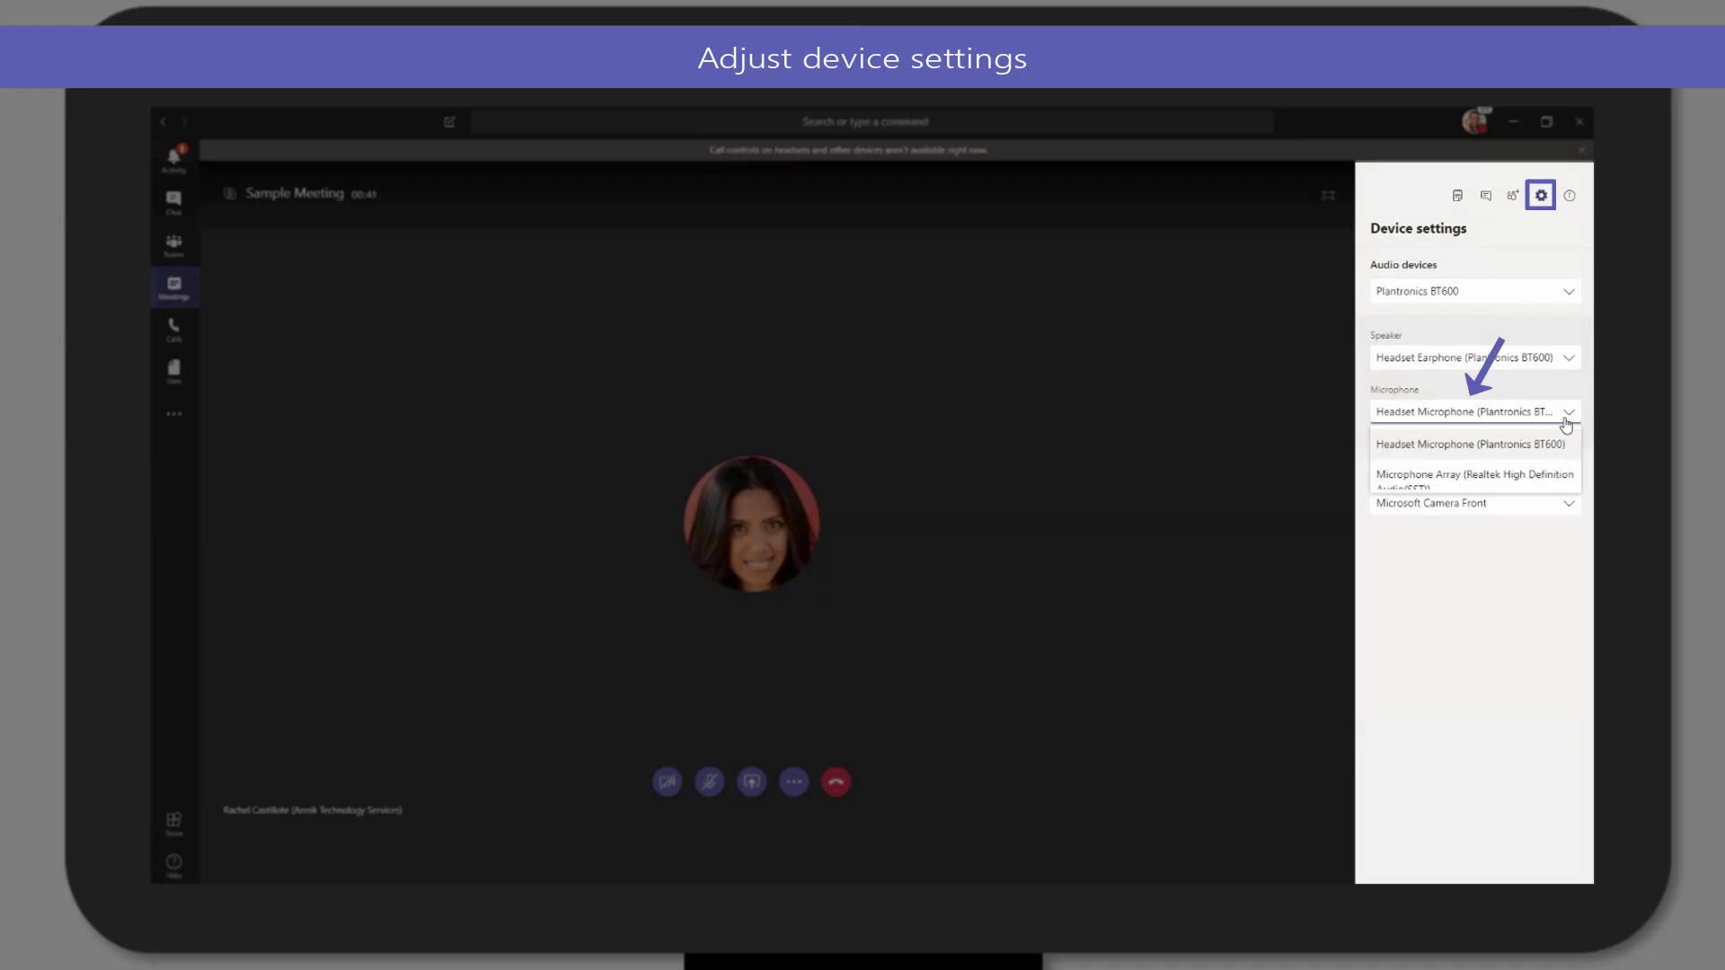
click(1568, 418)
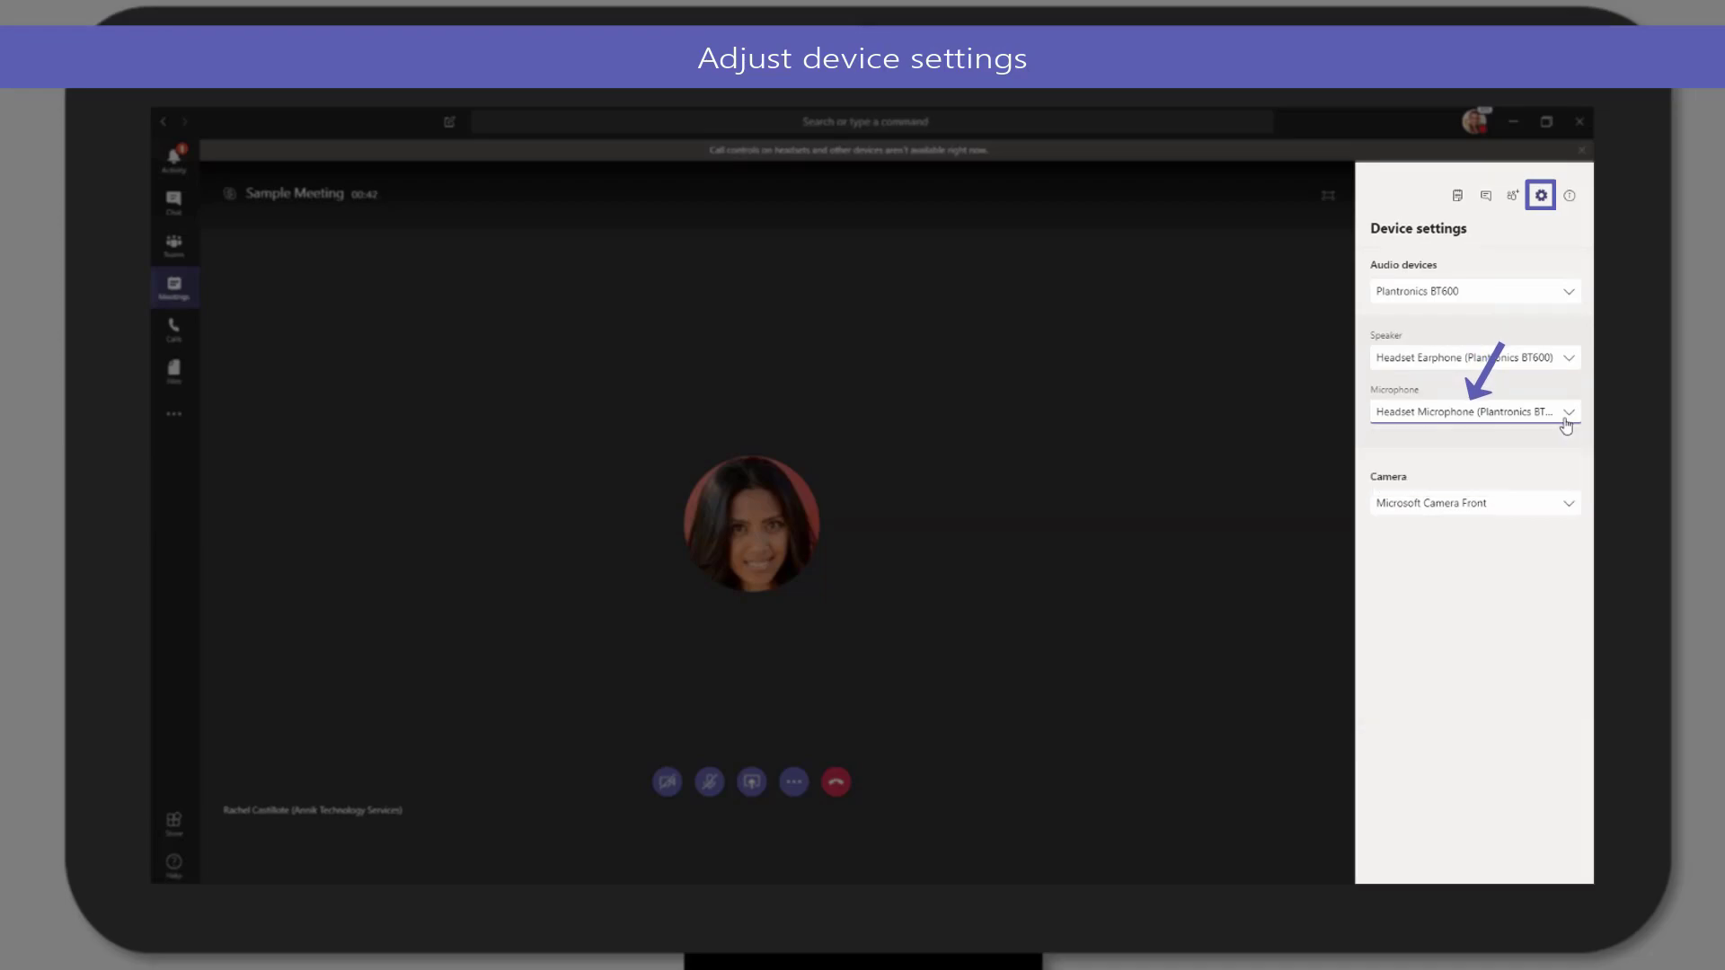
click(1568, 505)
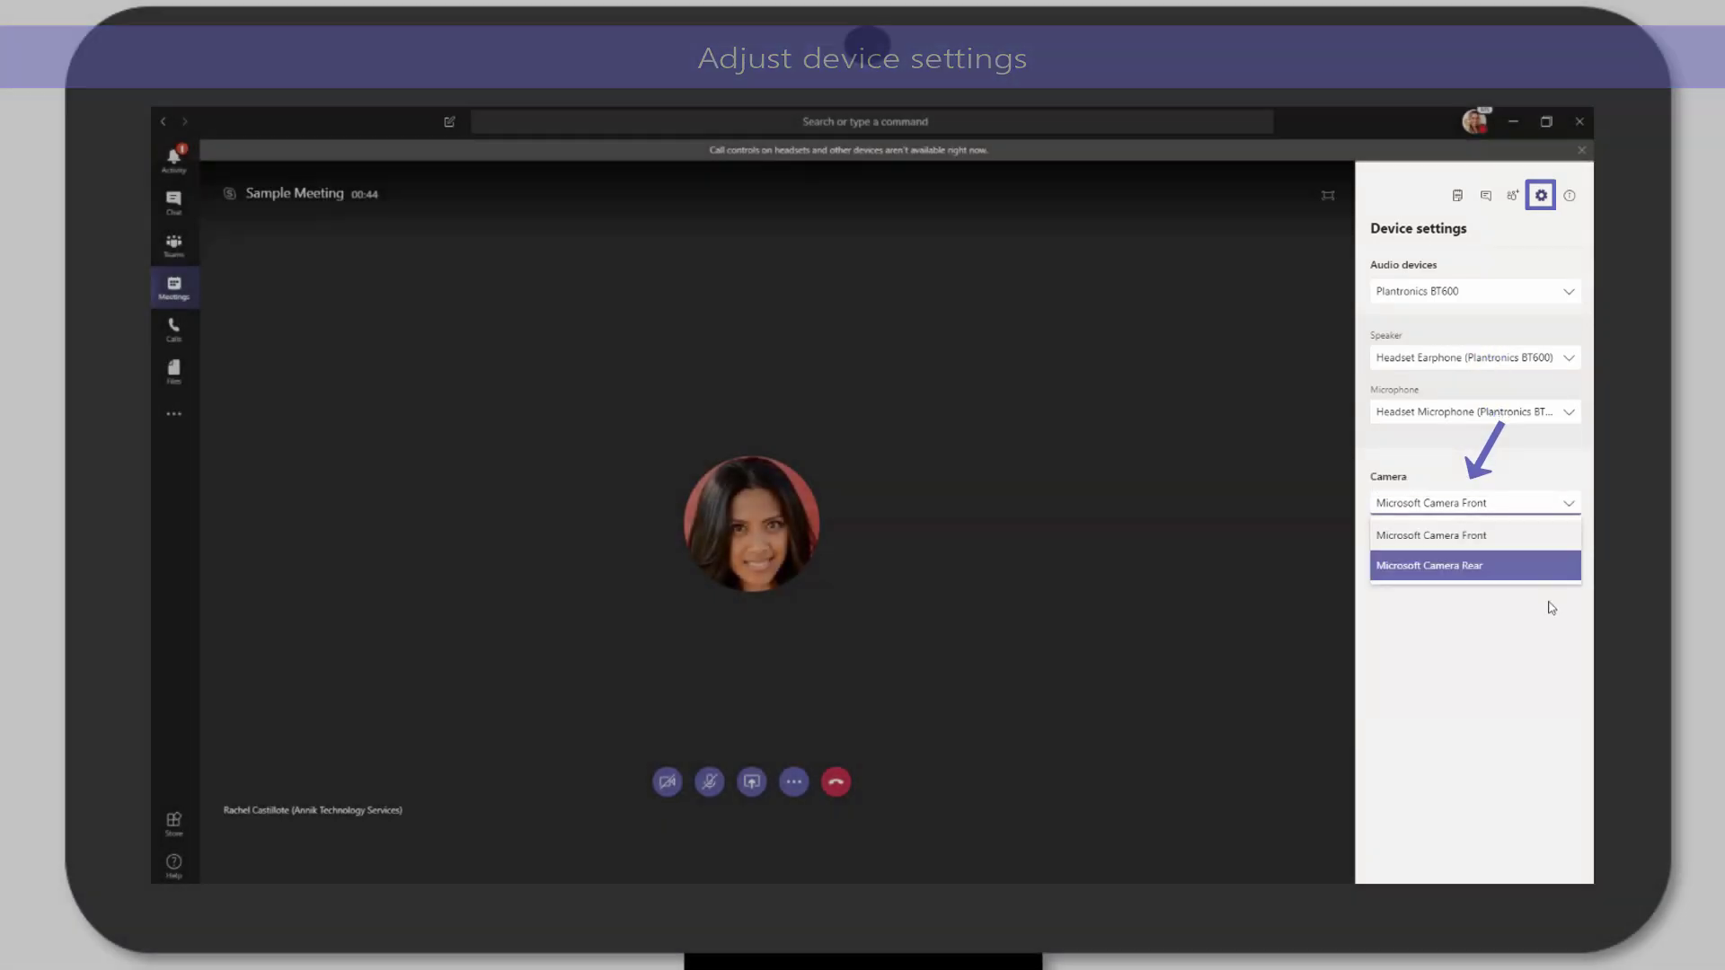
click(1546, 620)
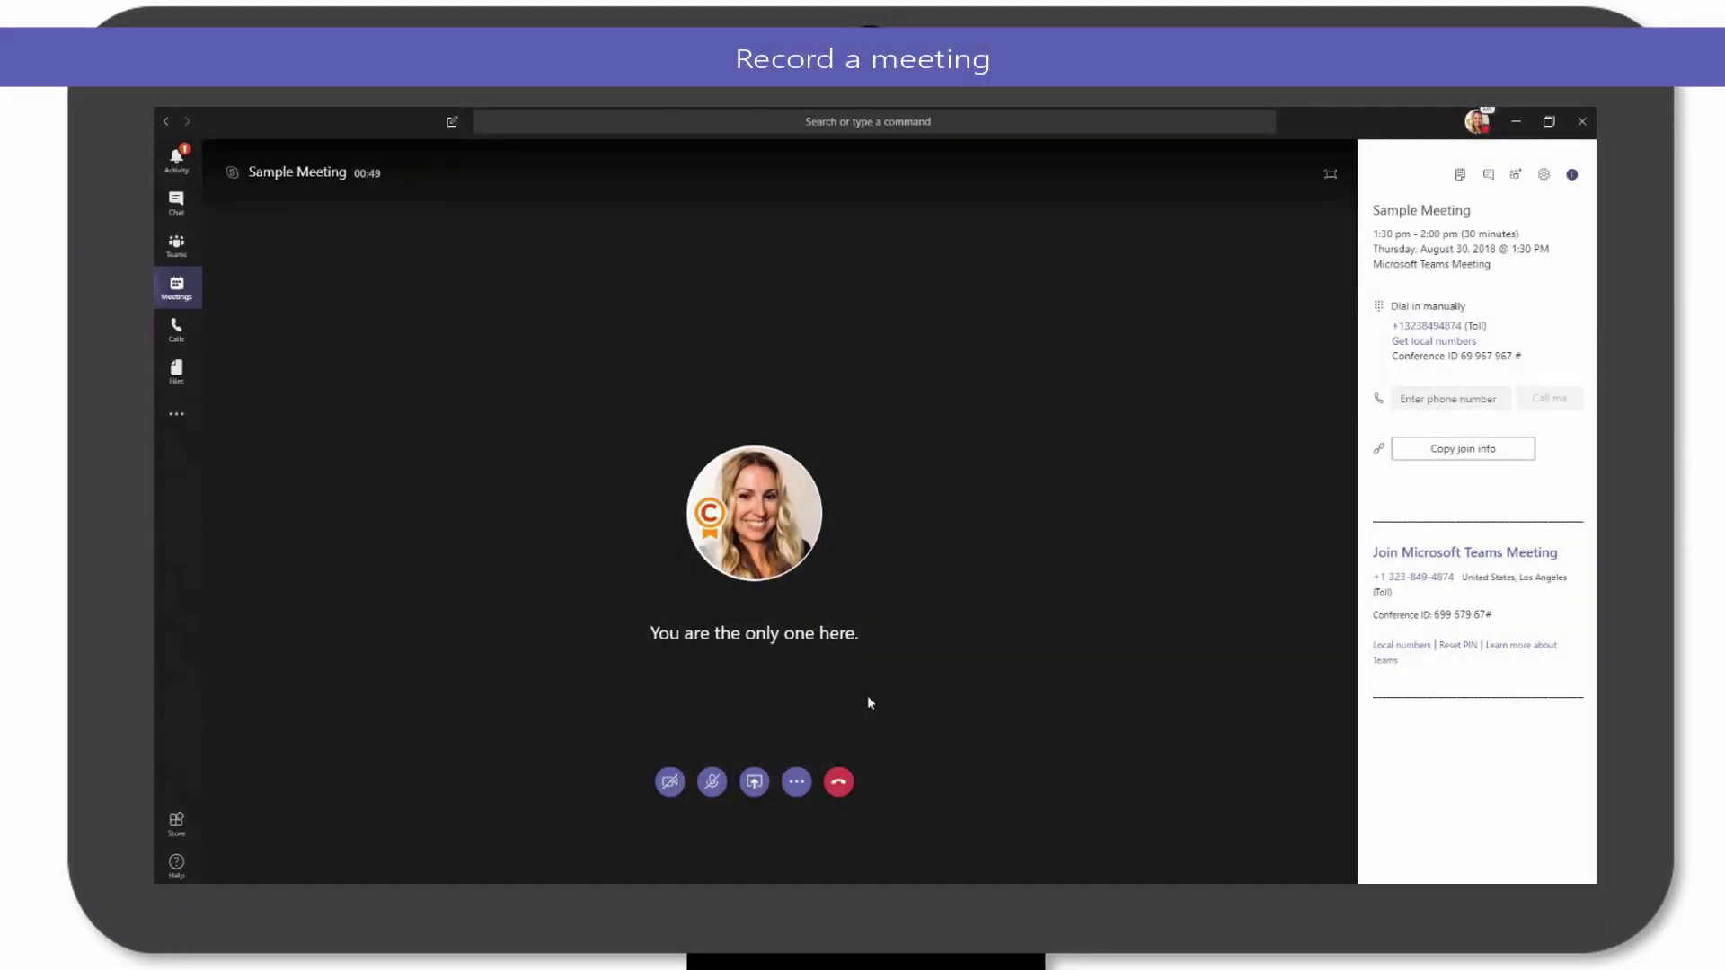
- Start recording Sample Meeting, and end the recording after a few seconds
click(799, 784)
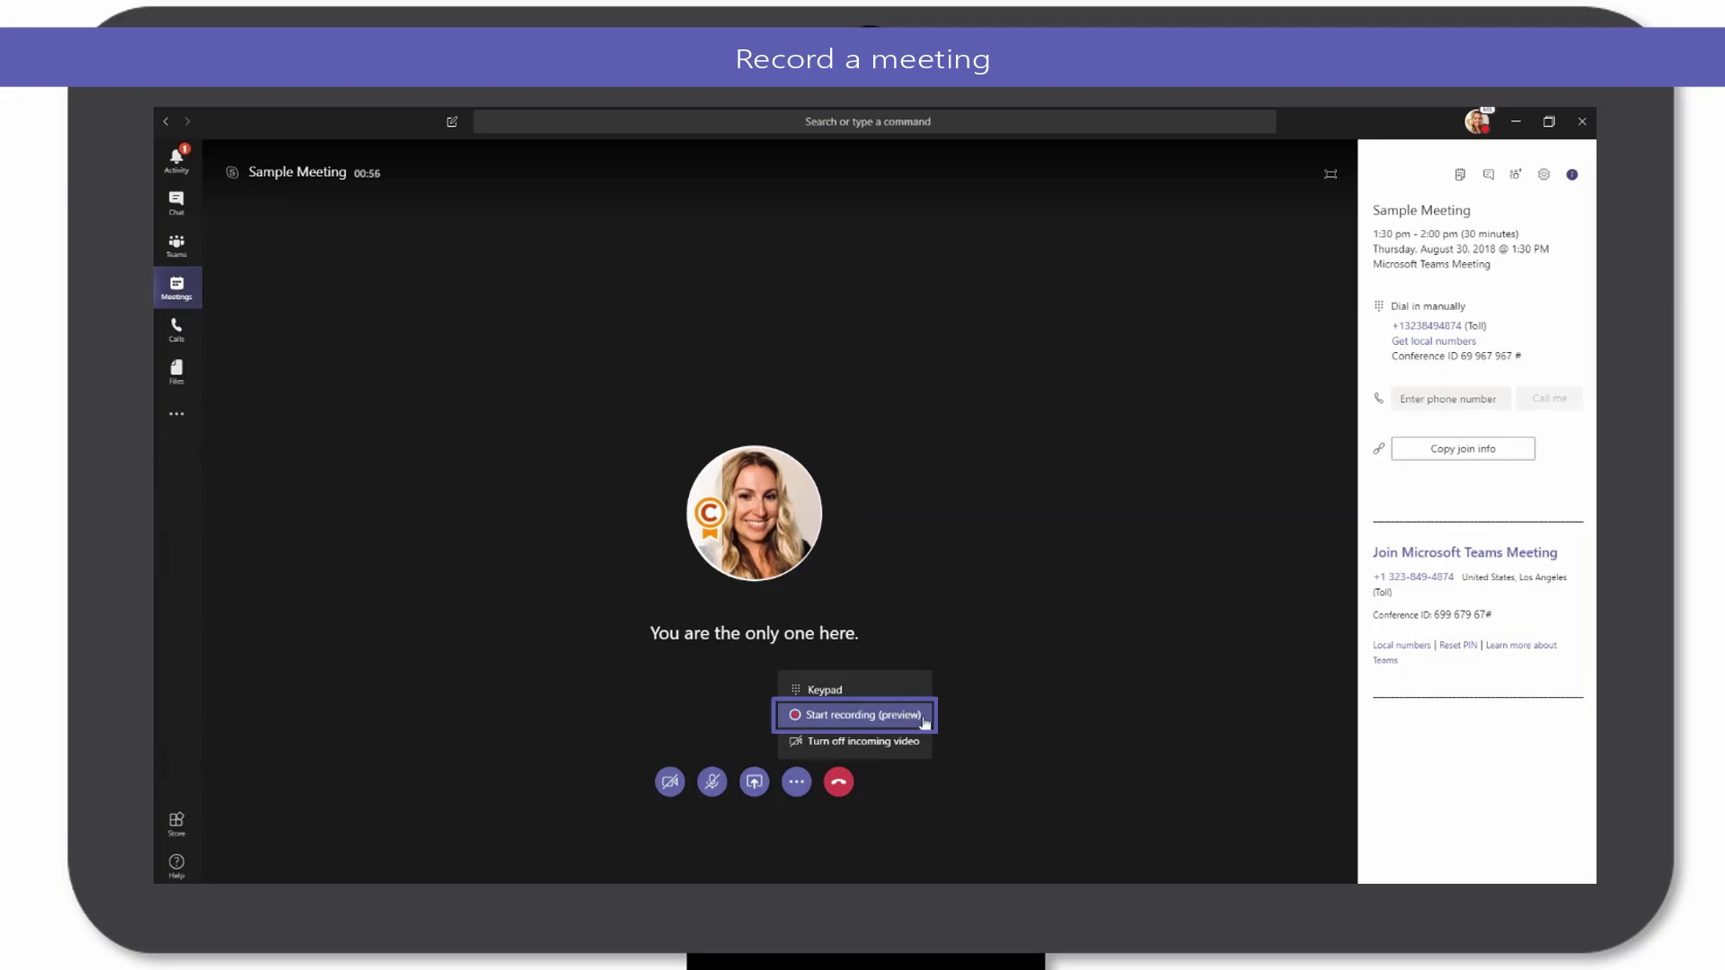
click(925, 722)
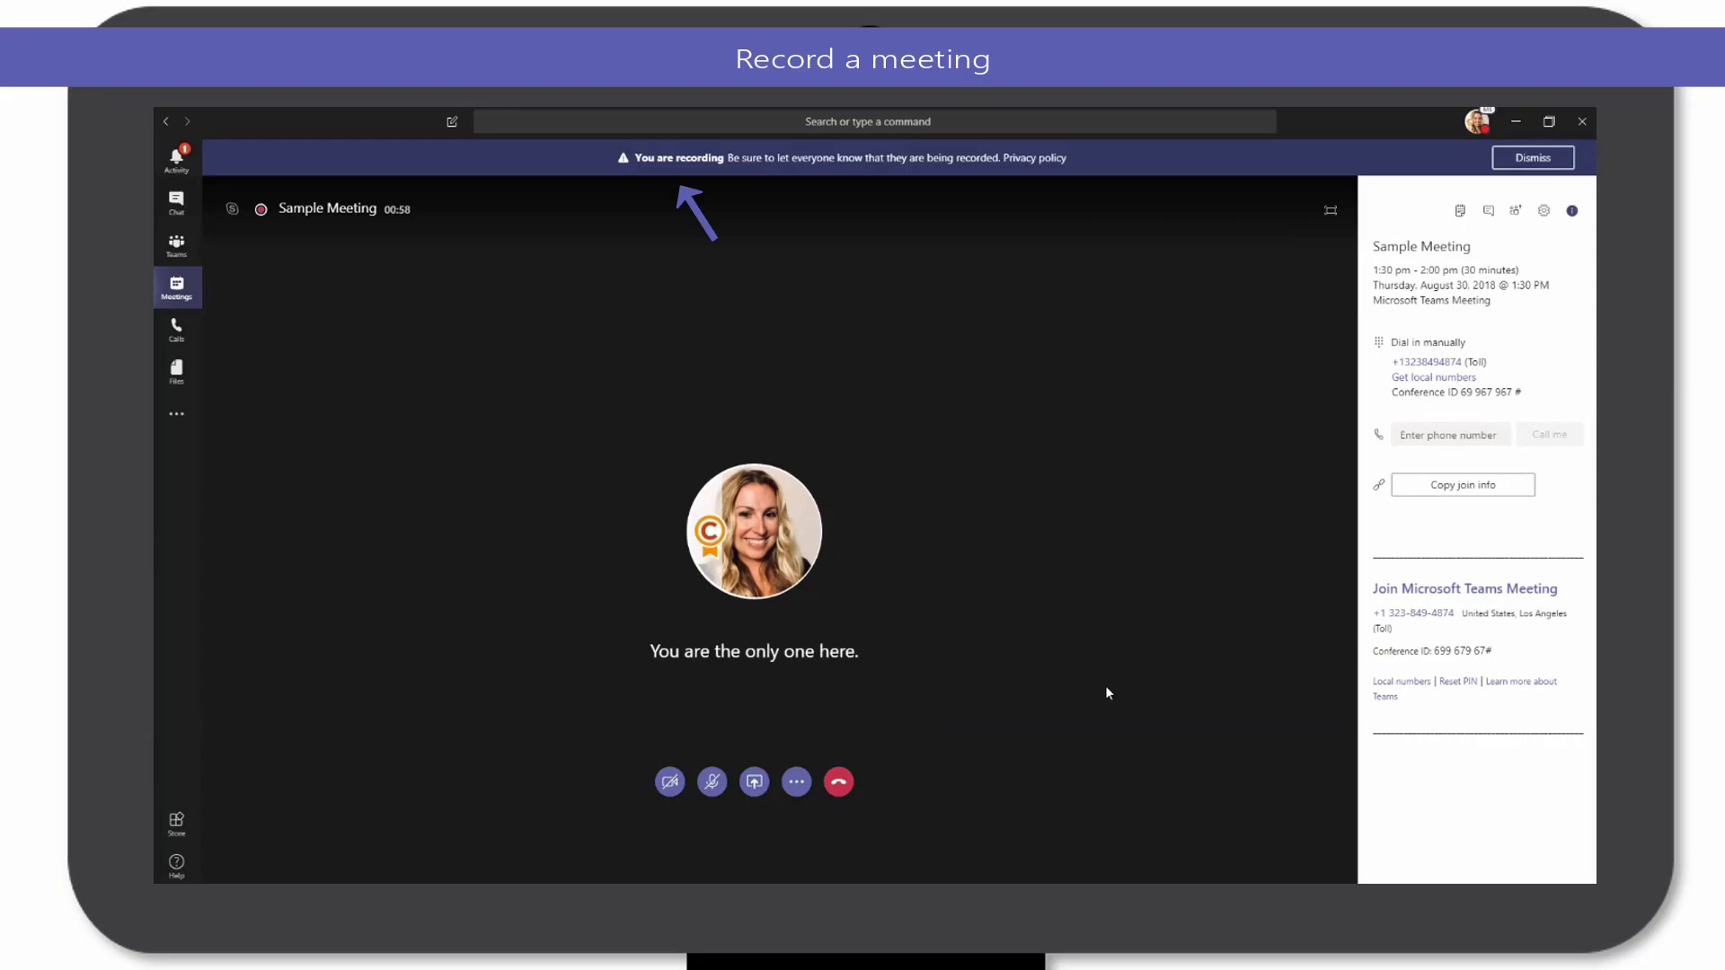
click(796, 783)
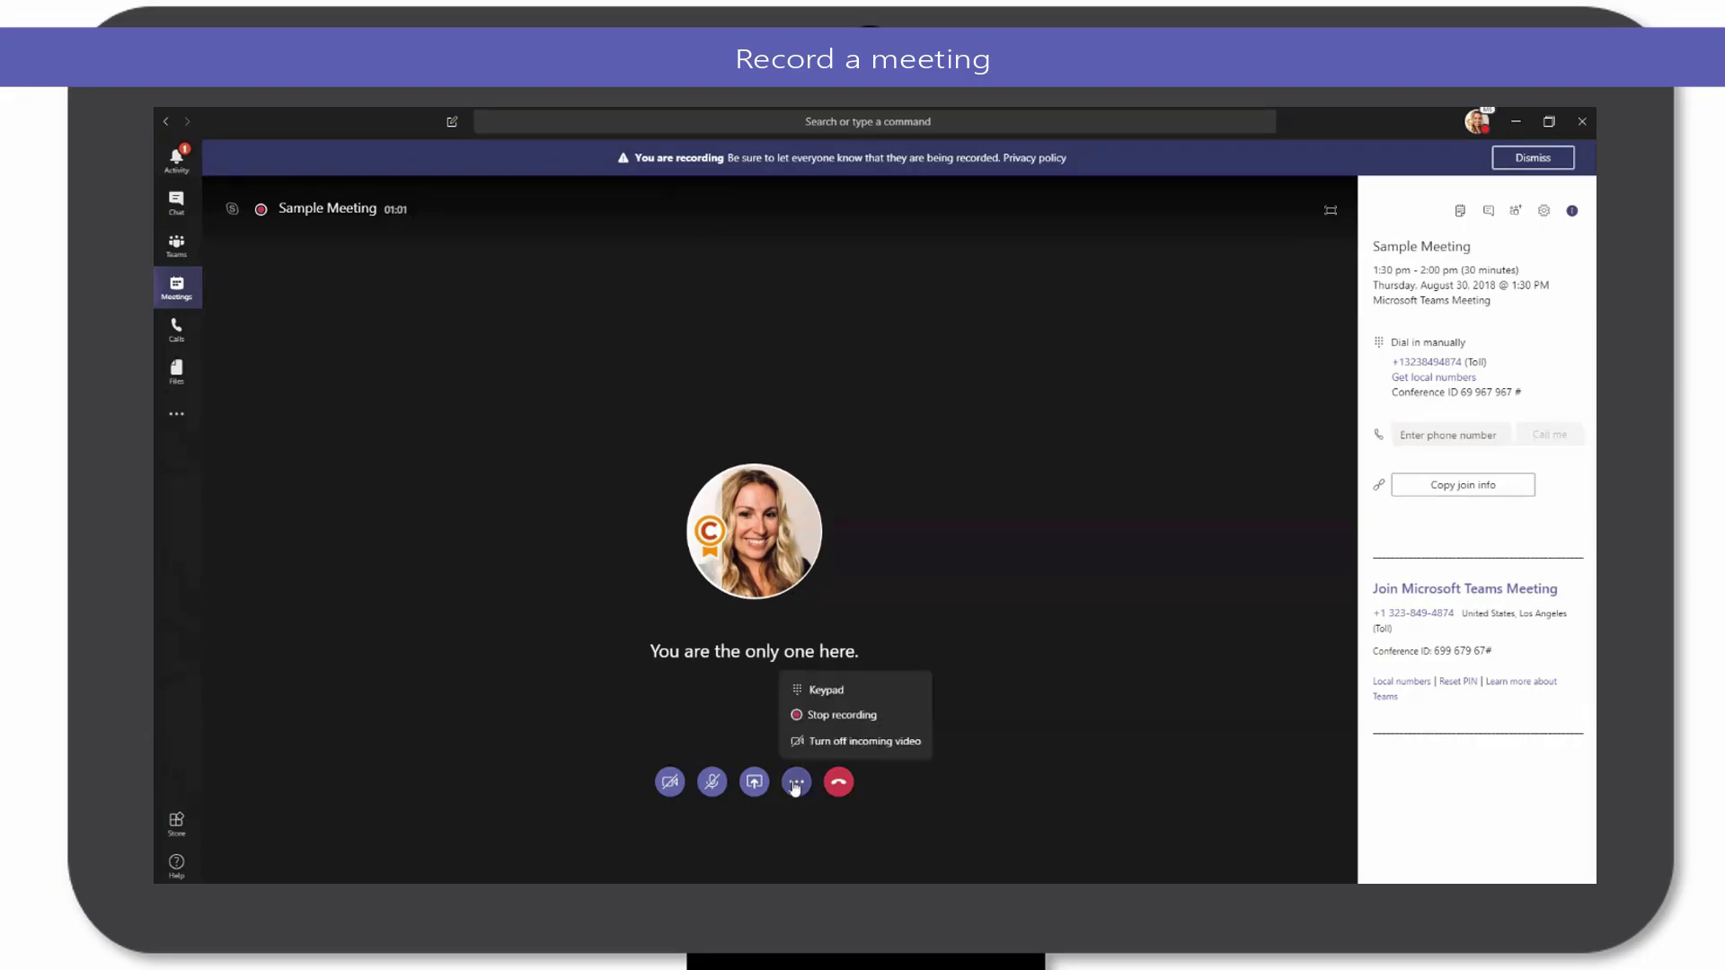
click(838, 716)
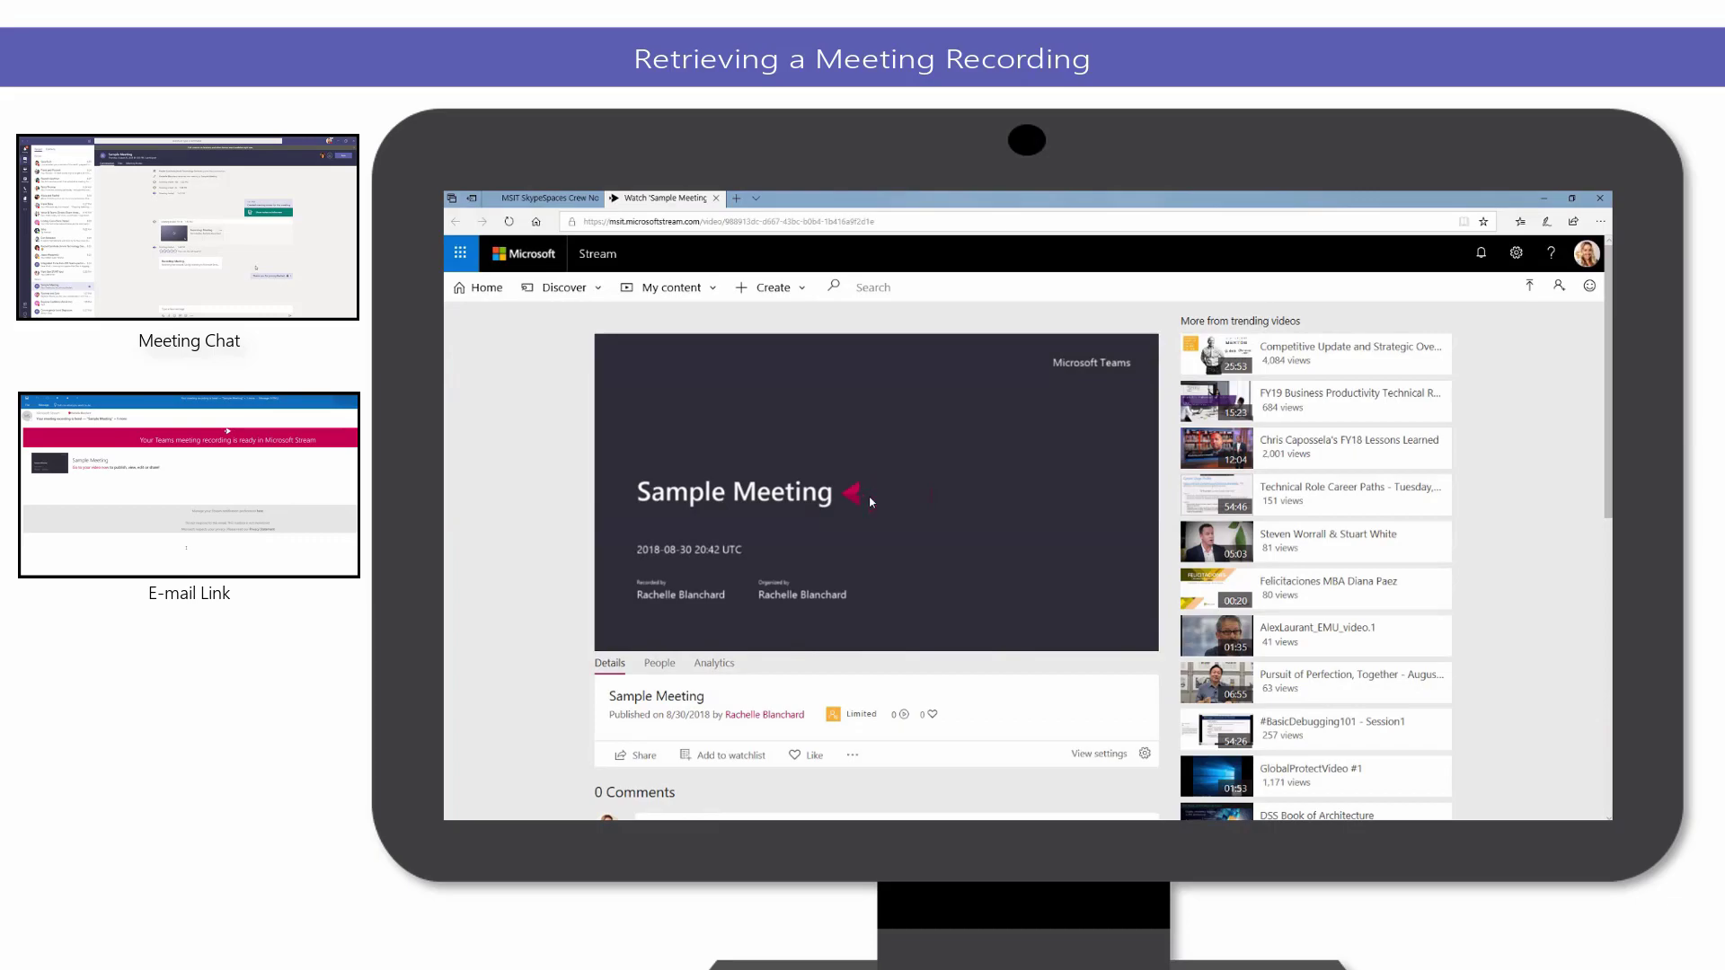
- Open Stream from the full list of Office 365 apps in the app launcher
click(460, 254)
click(477, 523)
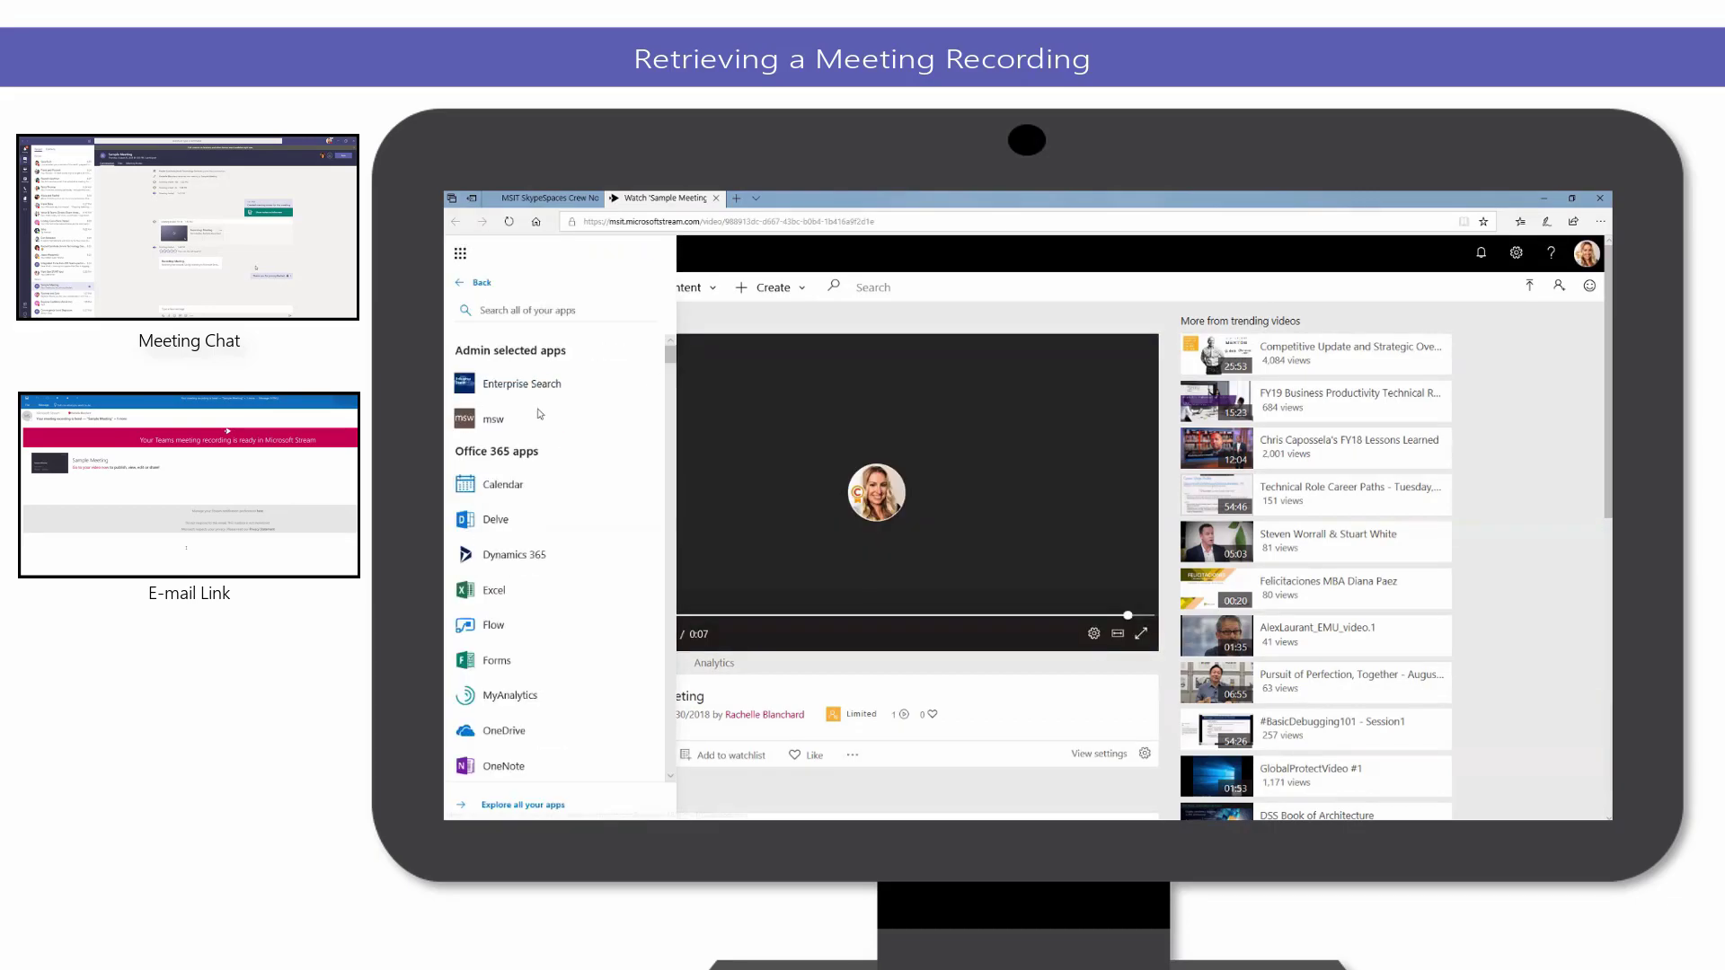
scroll(530, 575, down, 5)
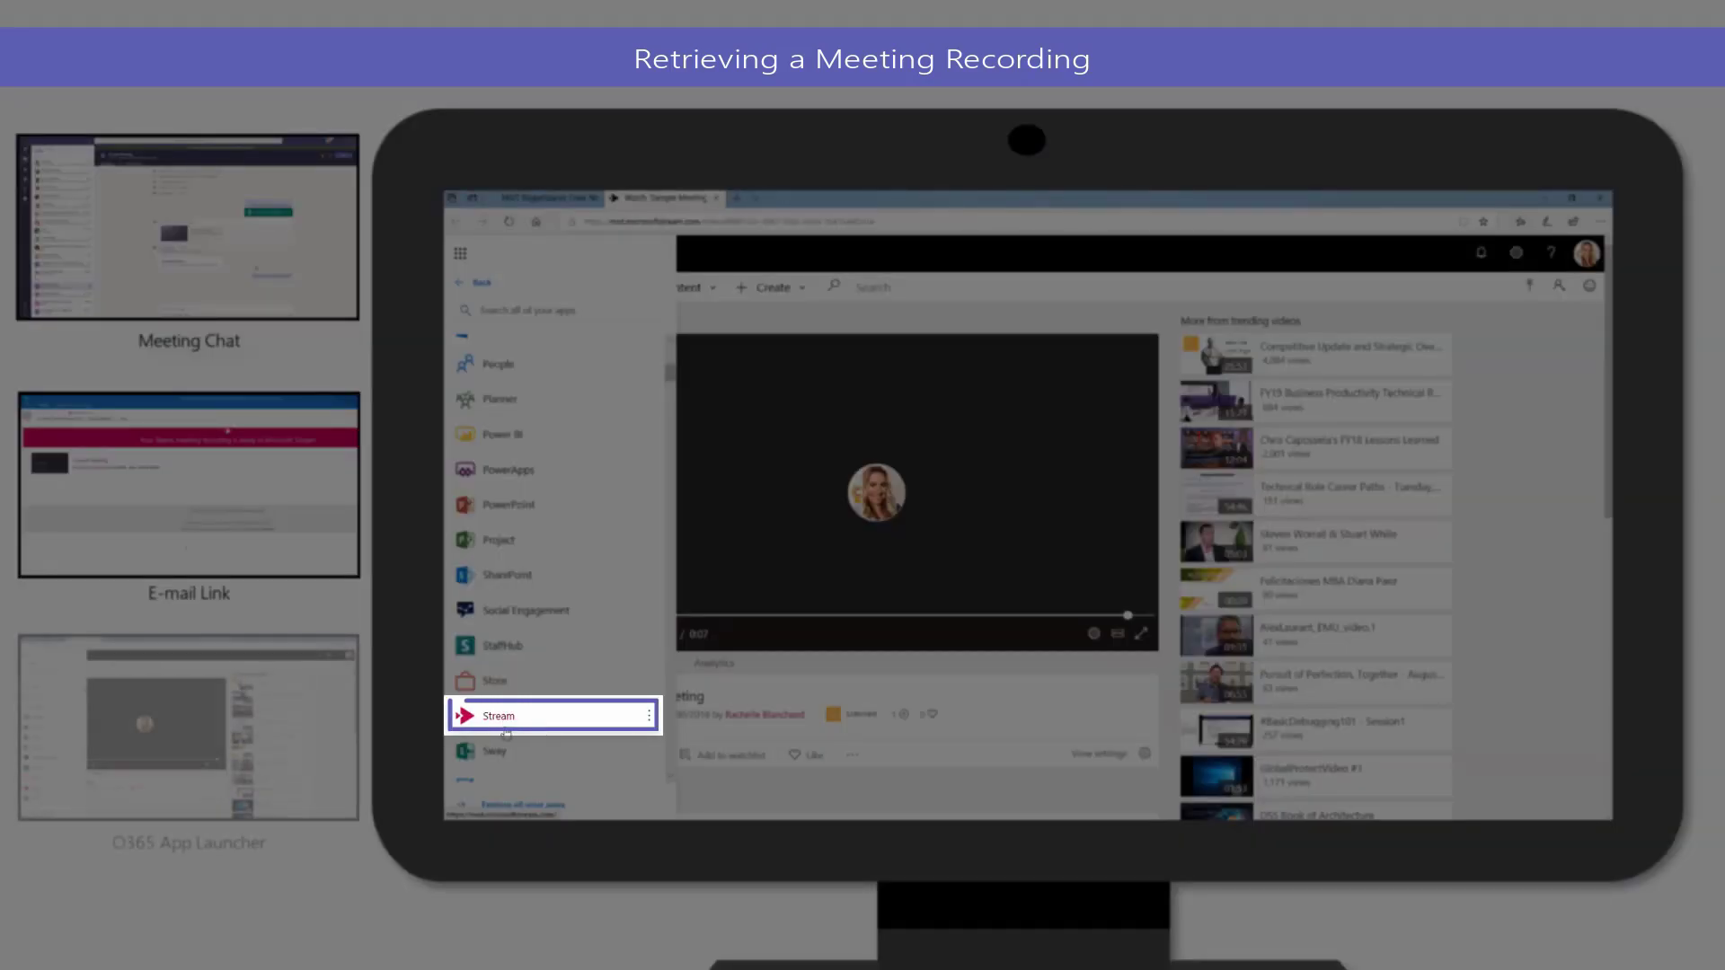
click(500, 717)
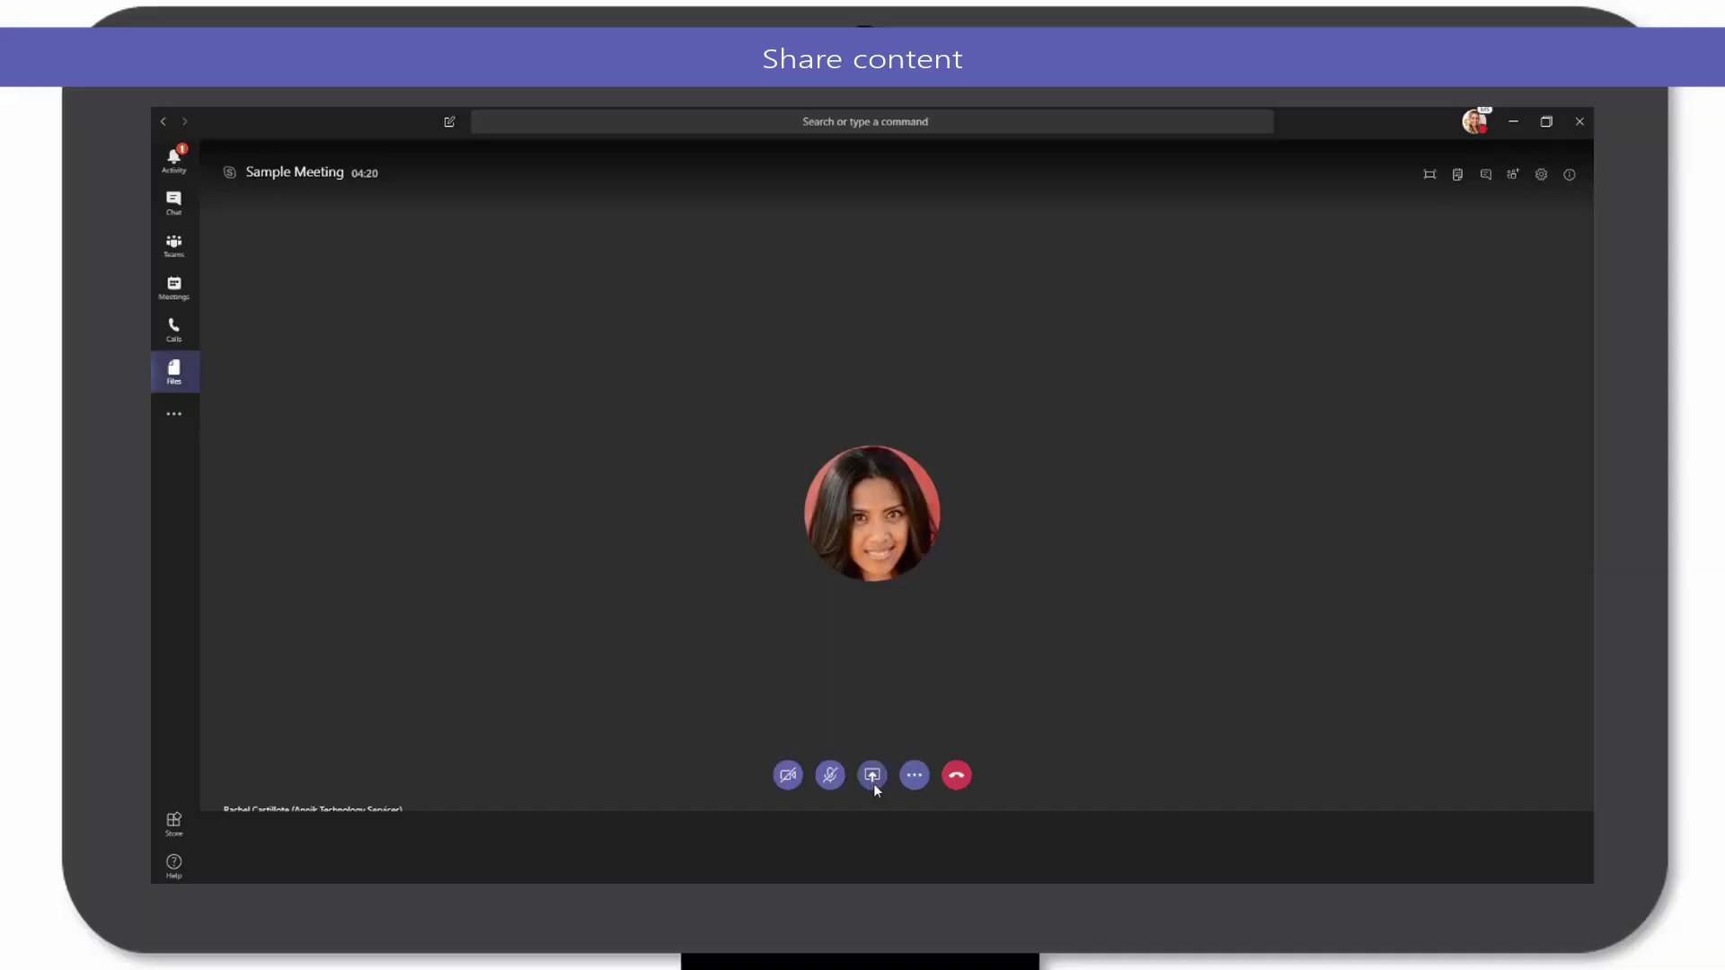
- Open the content sharing options in Sample Meeting
click(873, 782)
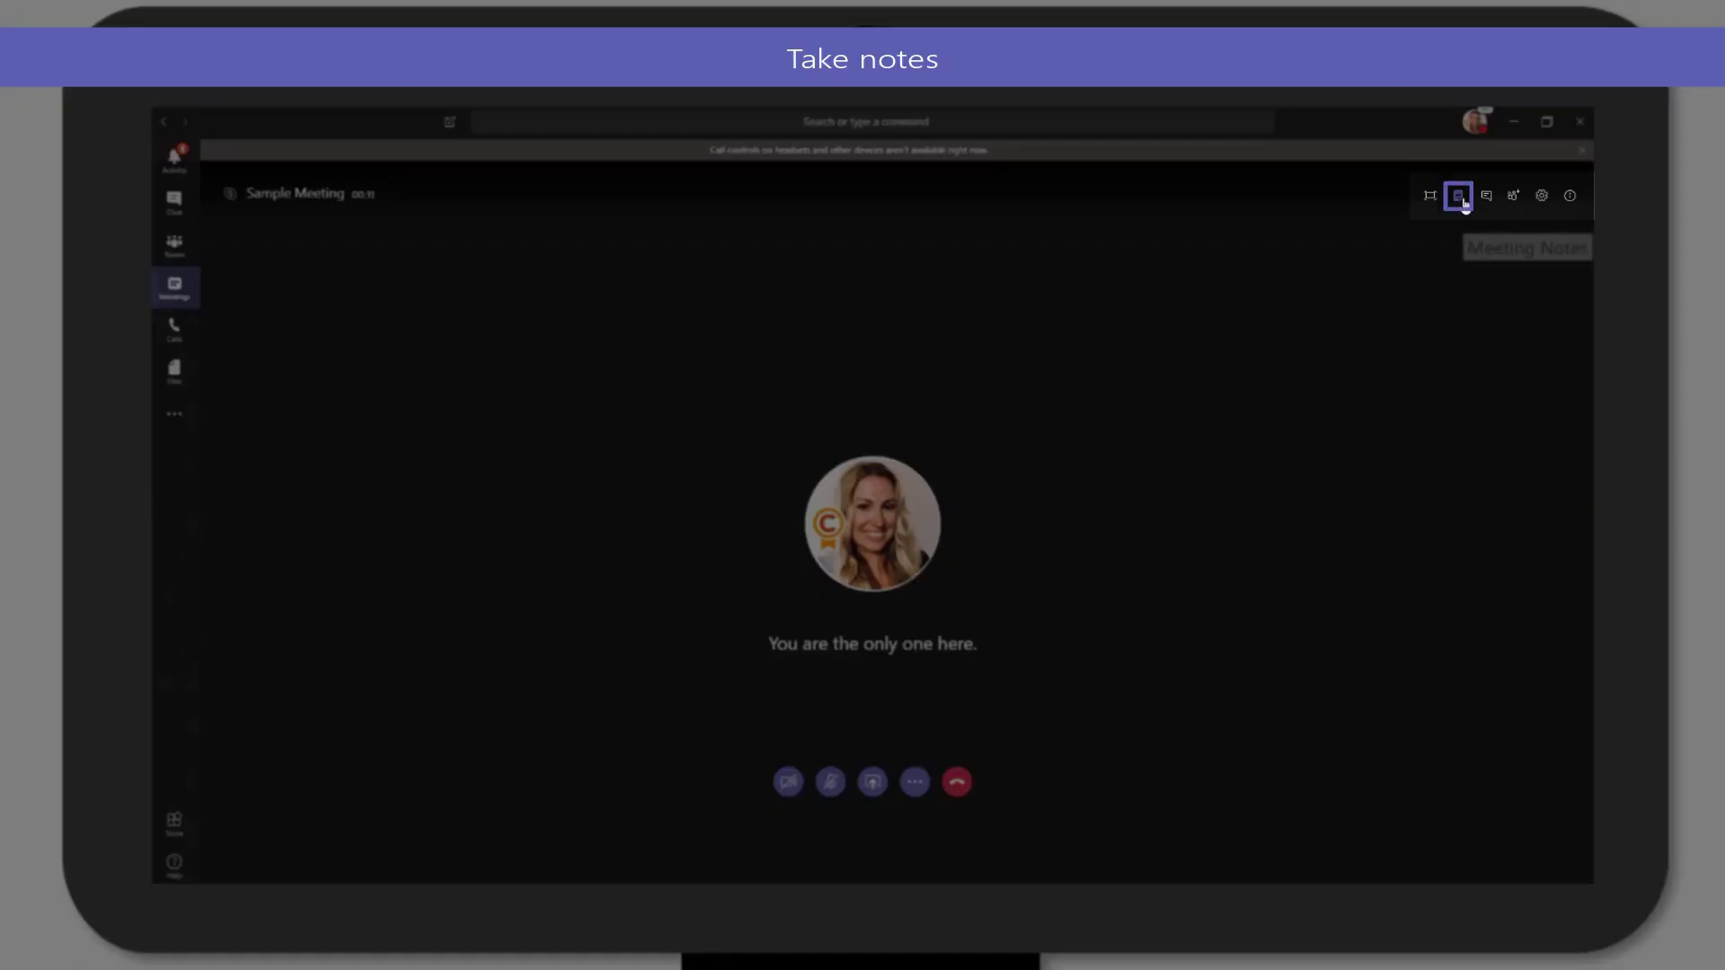
- Start taking meeting notes and enter "Sample meeting notes - available for all attendees"
click(1463, 199)
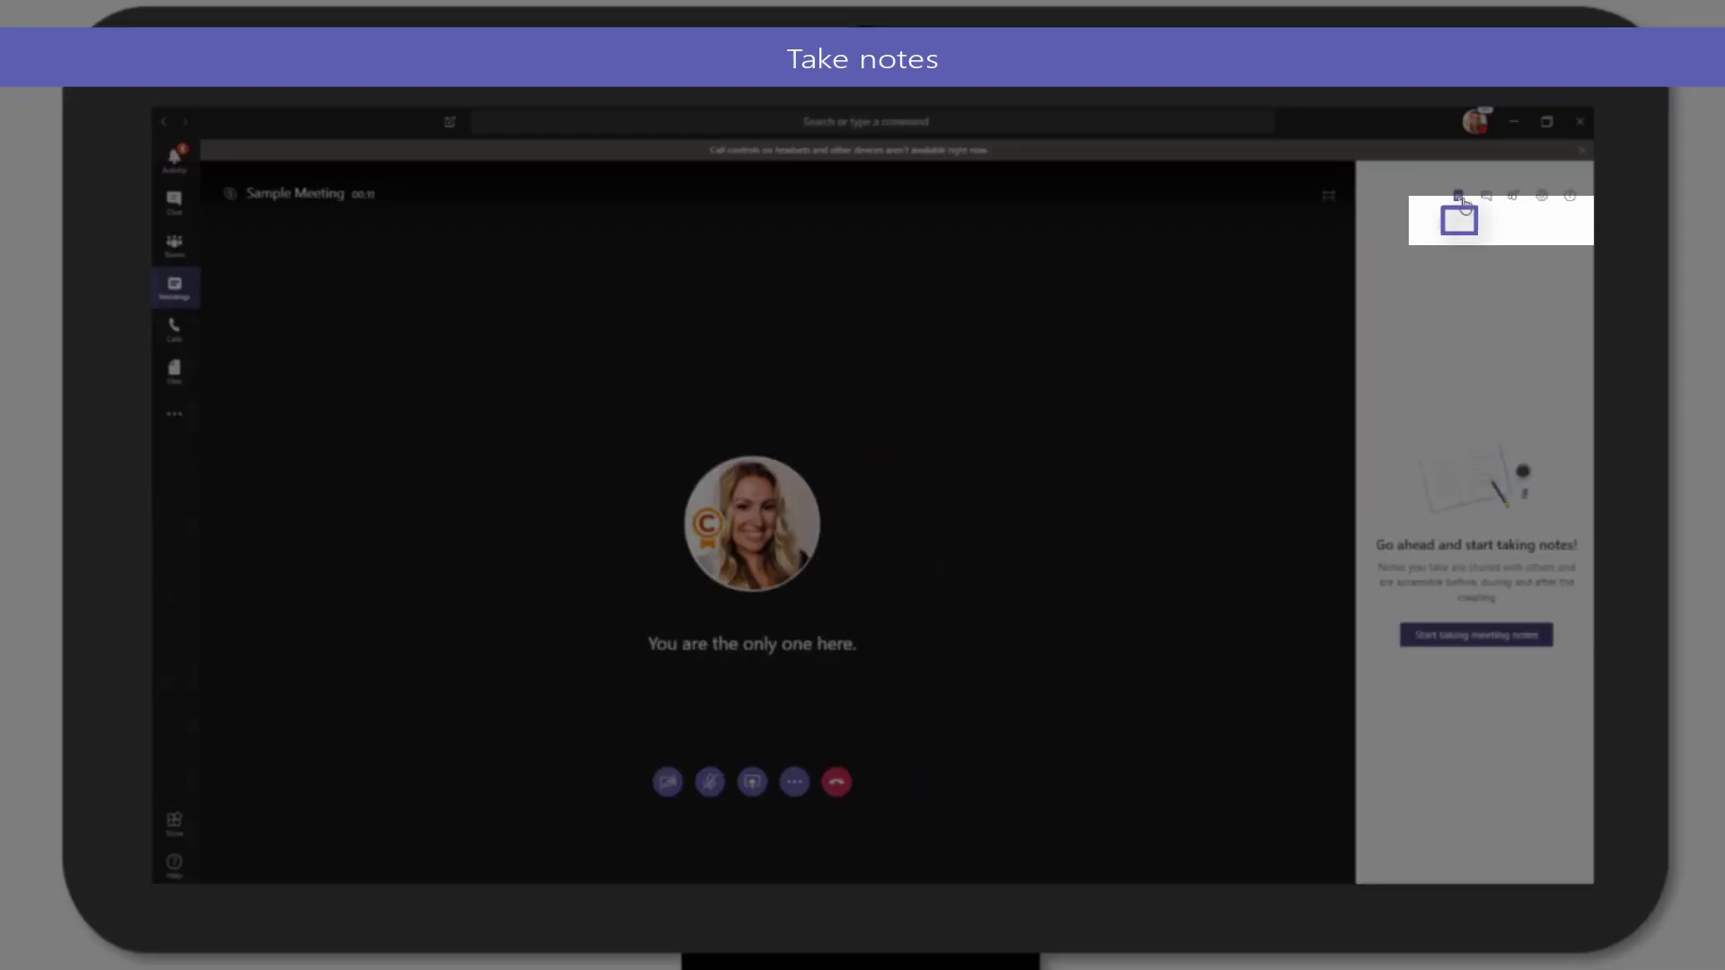
click(1437, 636)
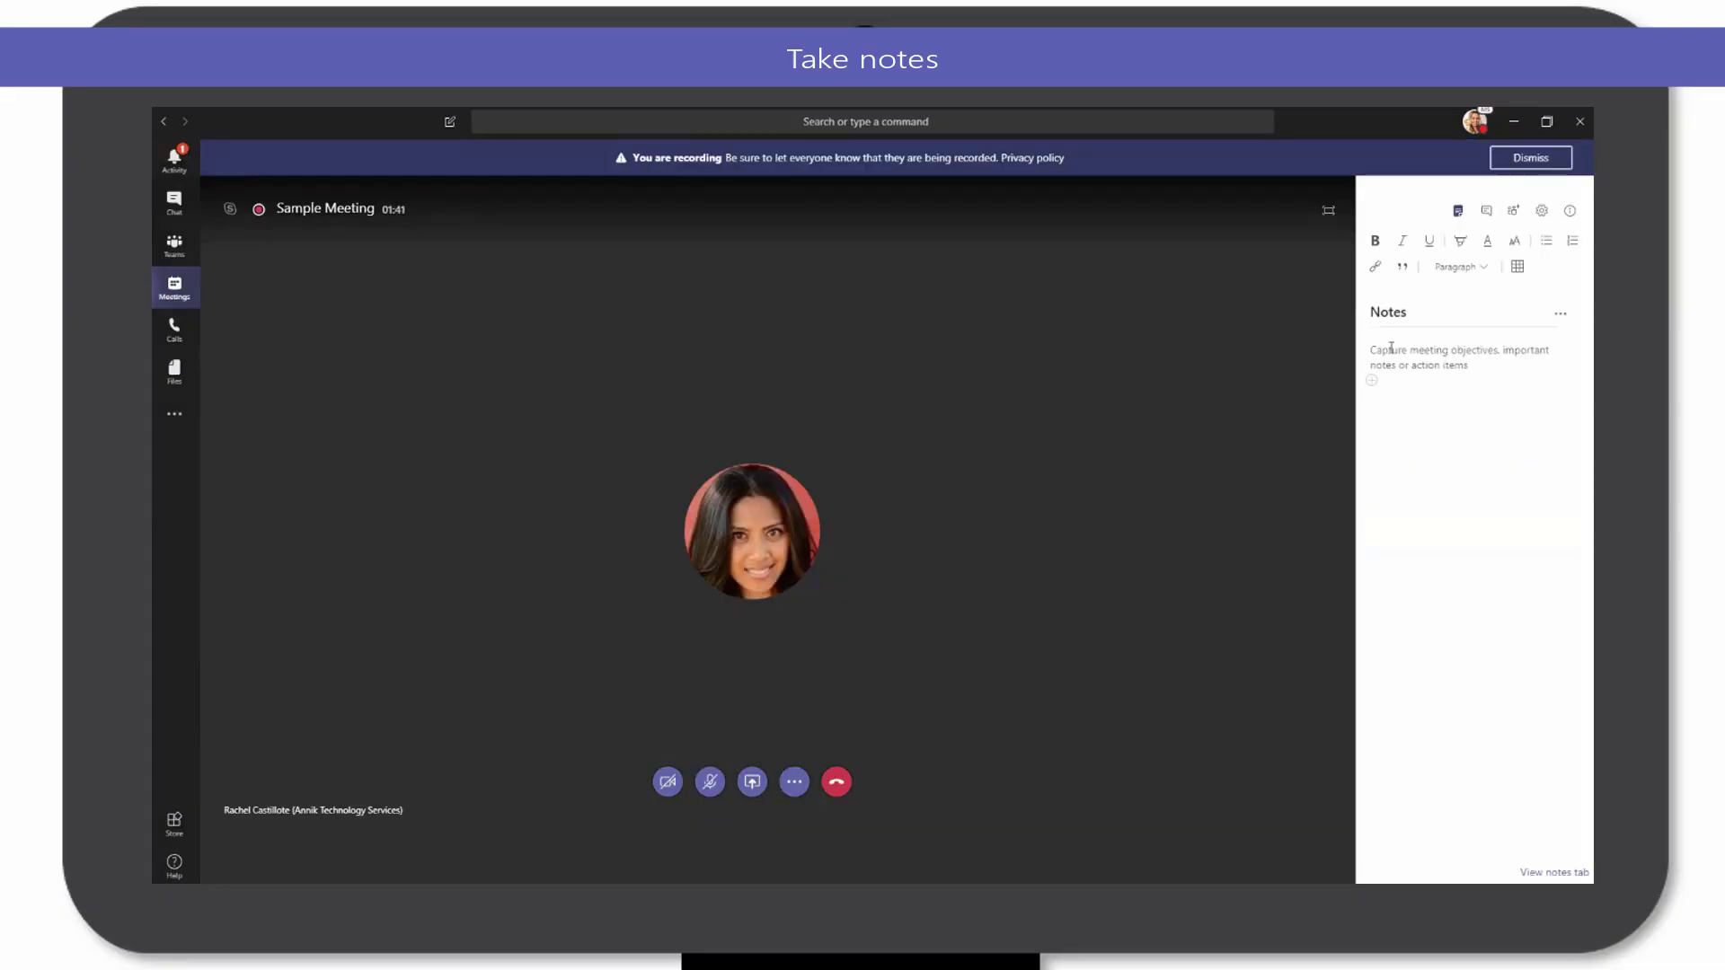
text(Sample meeting)
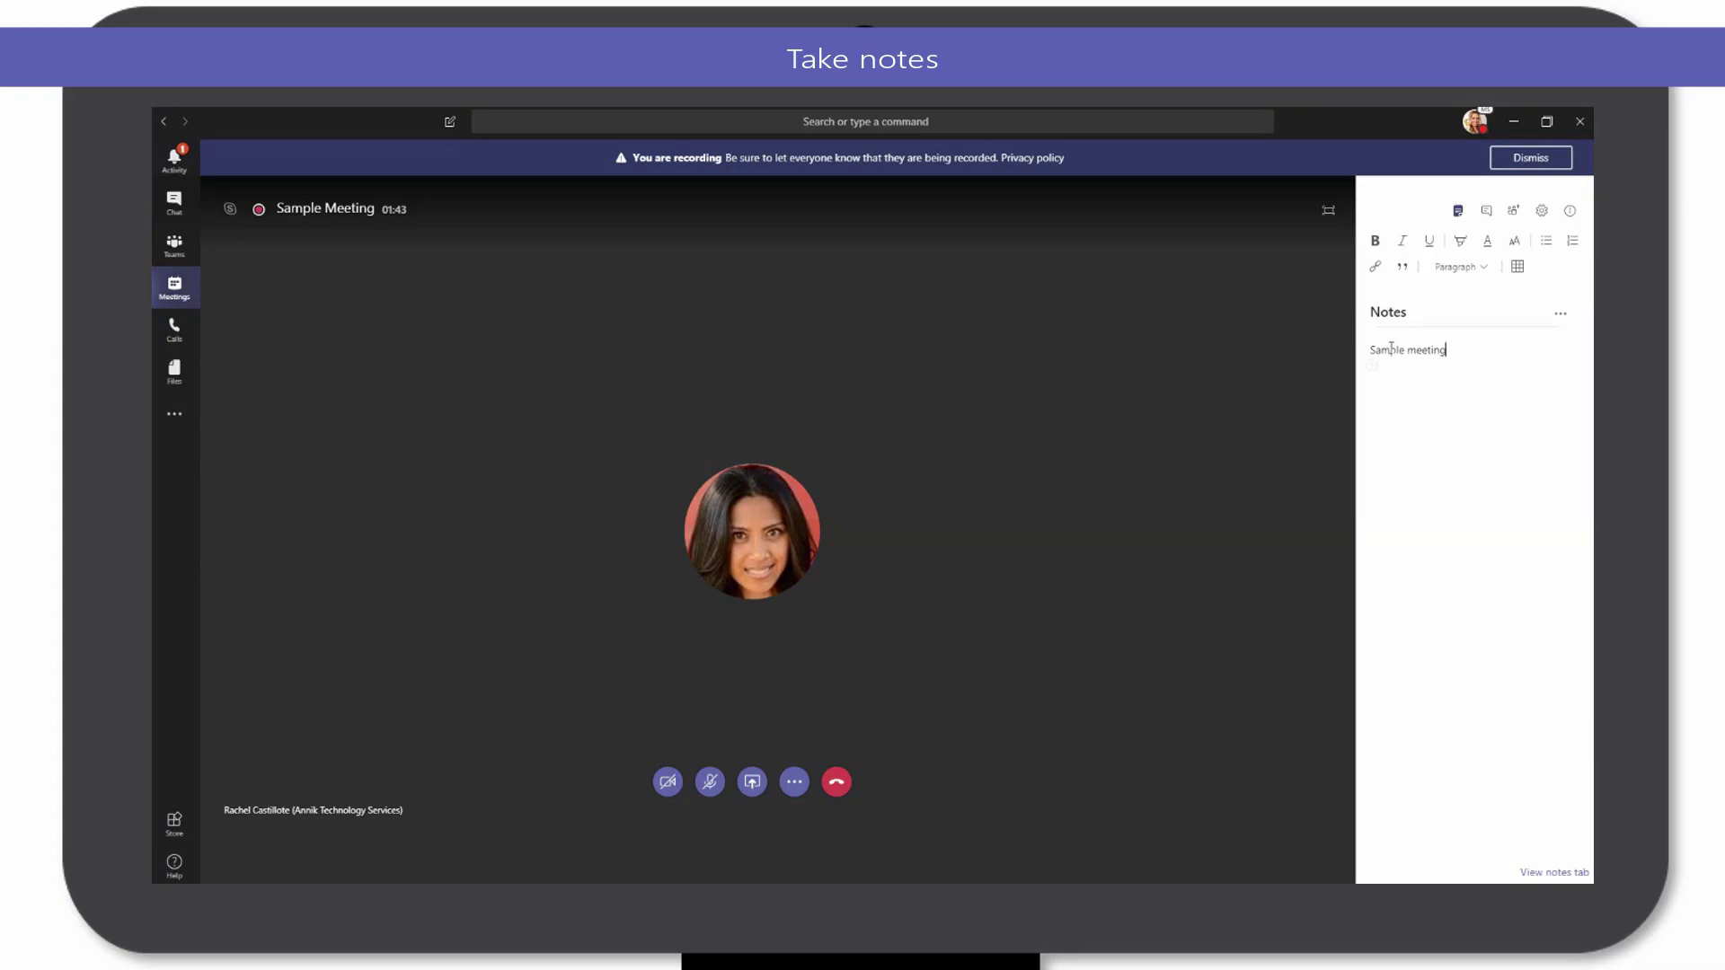
text( notes - available for all attende)
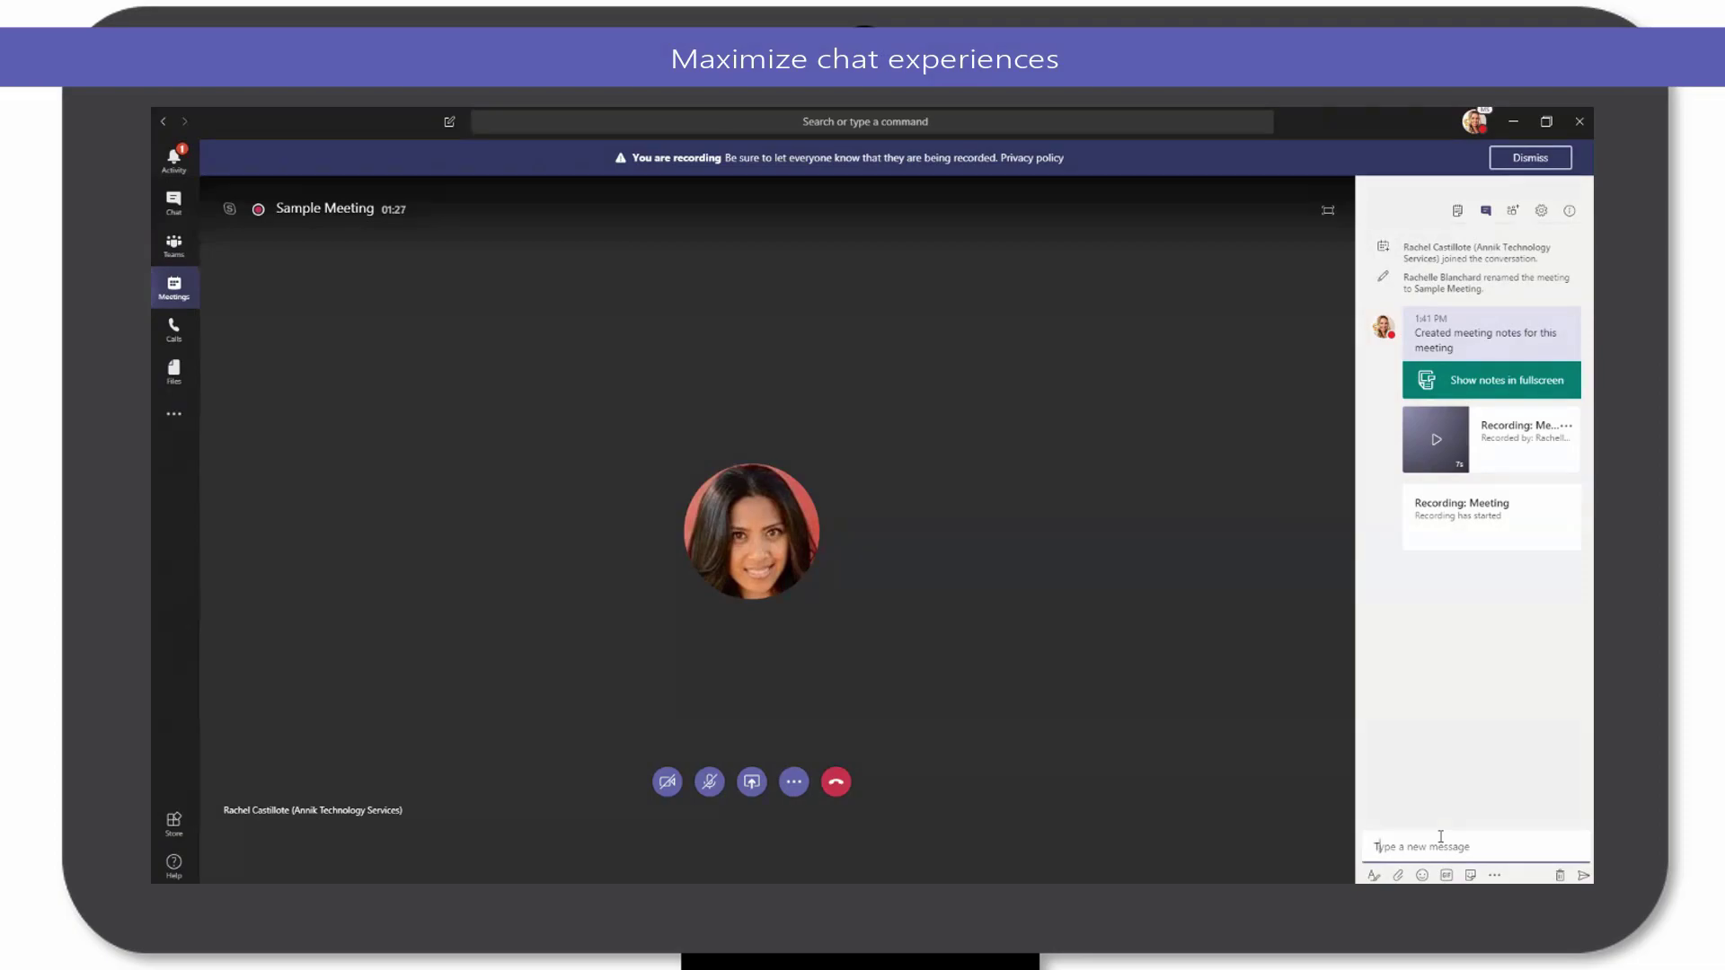
- Send the meeting chat message "Thank you for joining" followed by the attendee's first name
text(Thank you for joining Rachel)
key(Return)
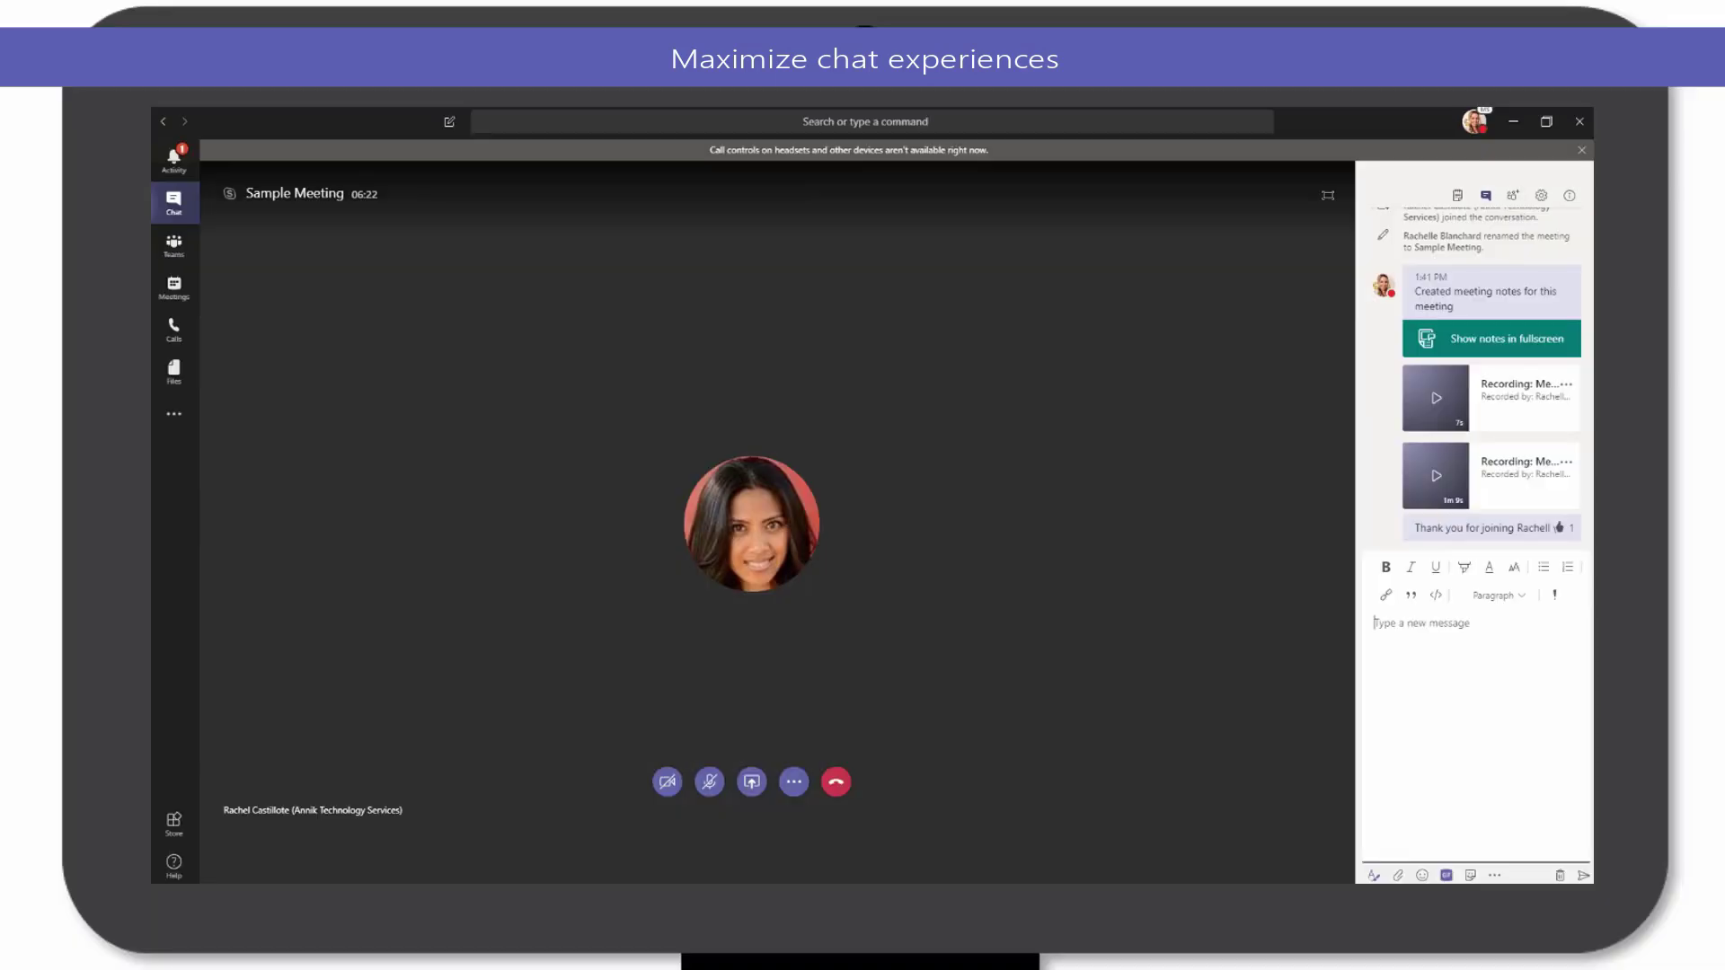
- Send a teddy bear emoji in the meeting chat
click(1422, 875)
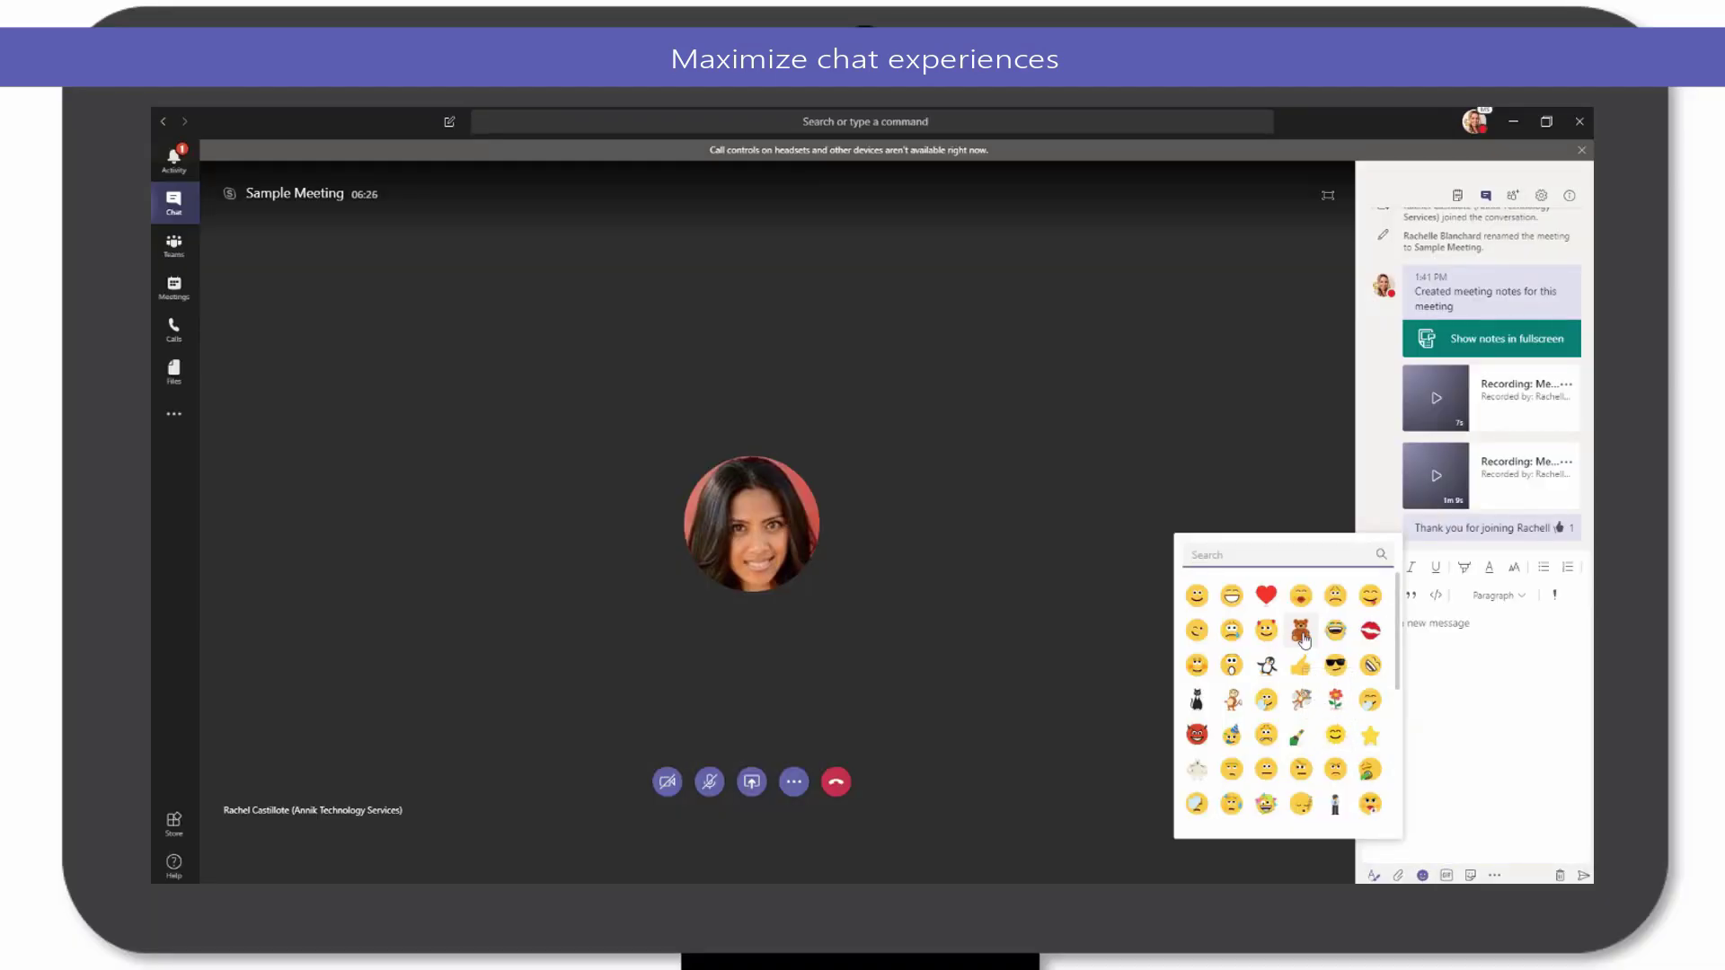
click(1303, 639)
key(Return)
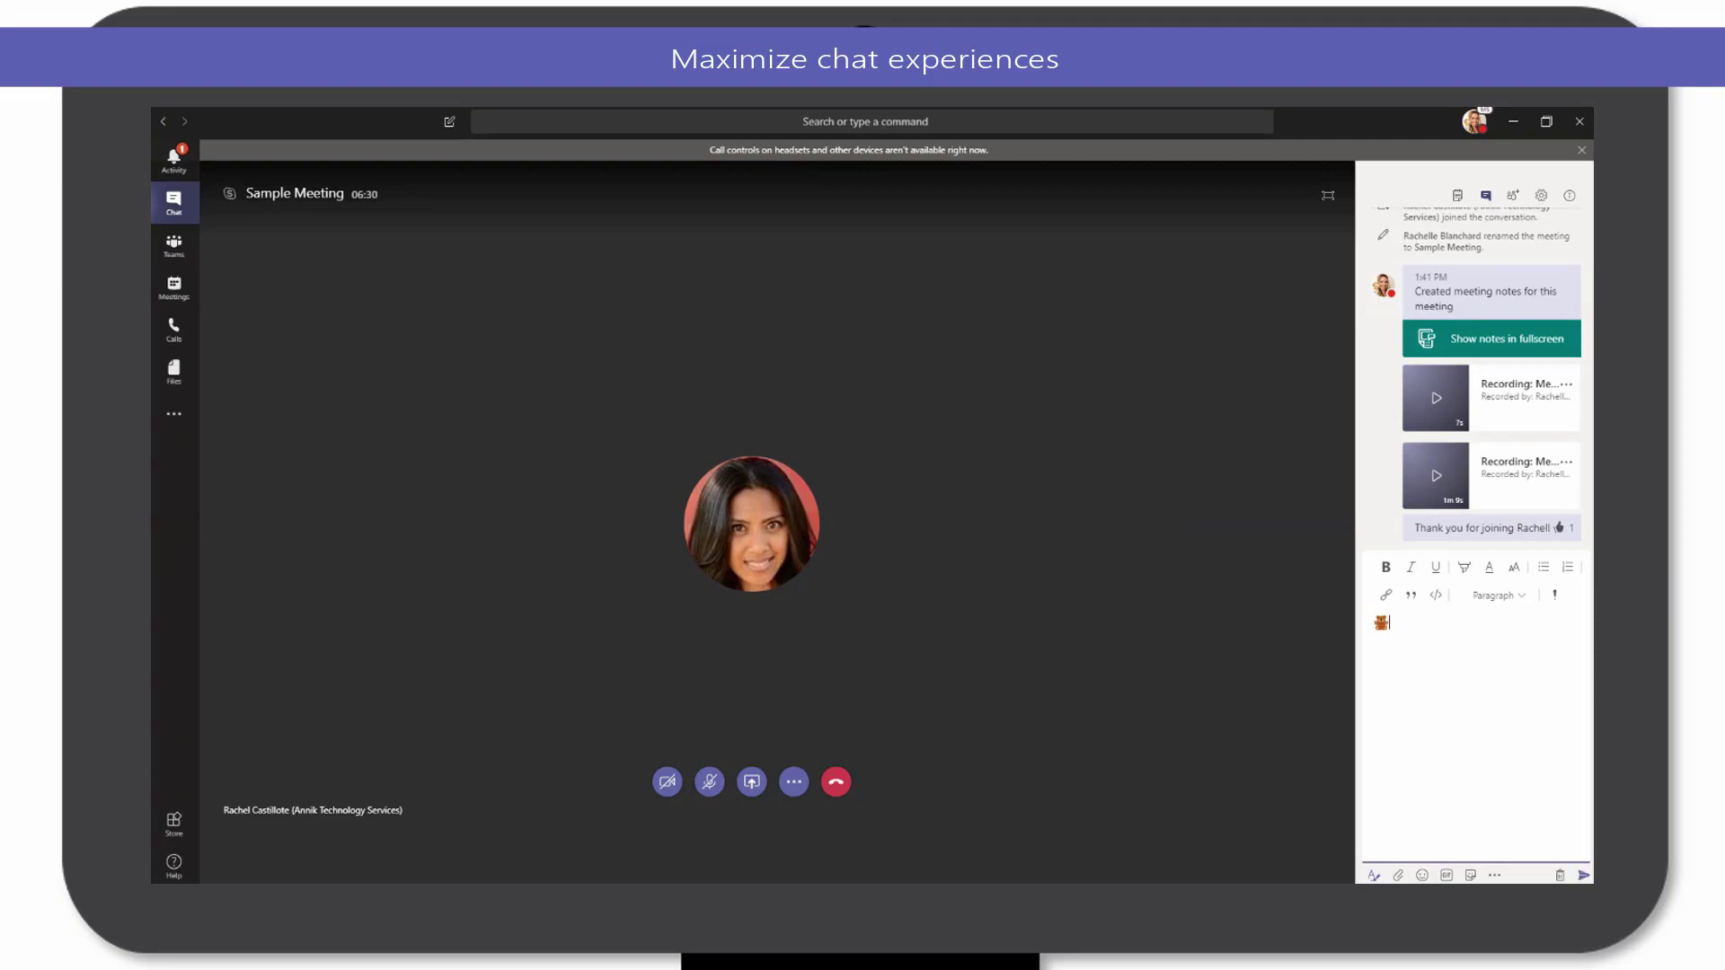
click(1583, 875)
- Send the purple "K BYE" GIF in the meeting chat
click(1449, 876)
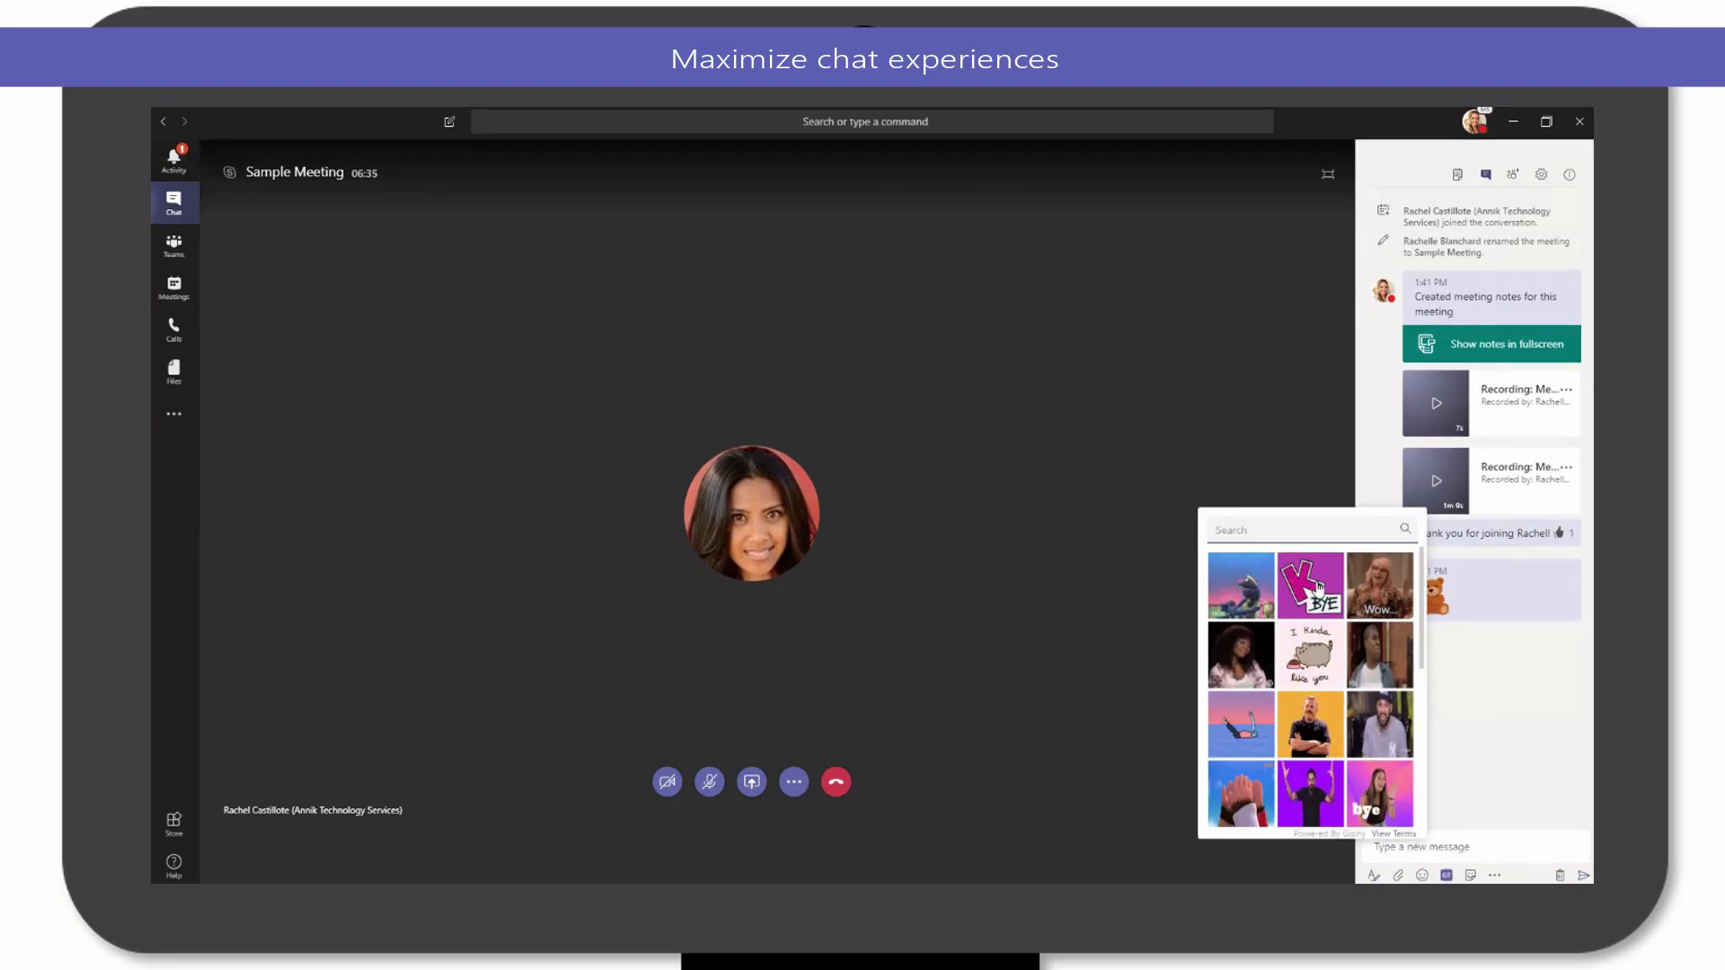
click(1318, 586)
key(Return)
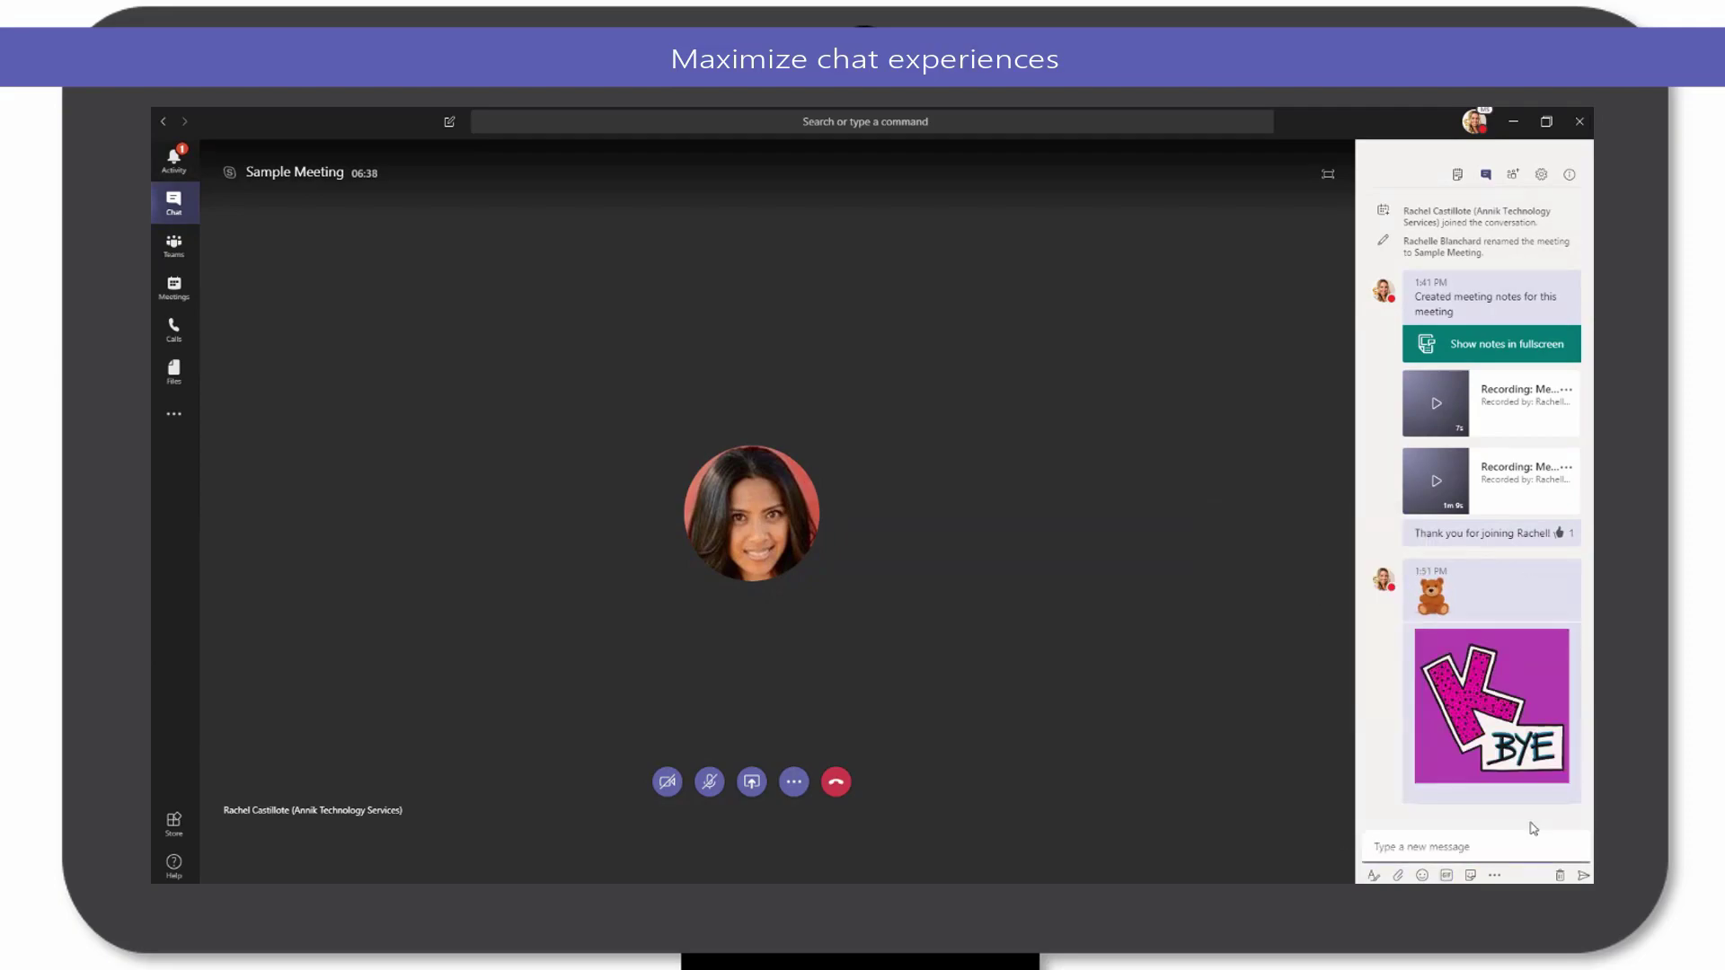
- View the suggested apps available for meeting chat messages, and close the list
click(1494, 876)
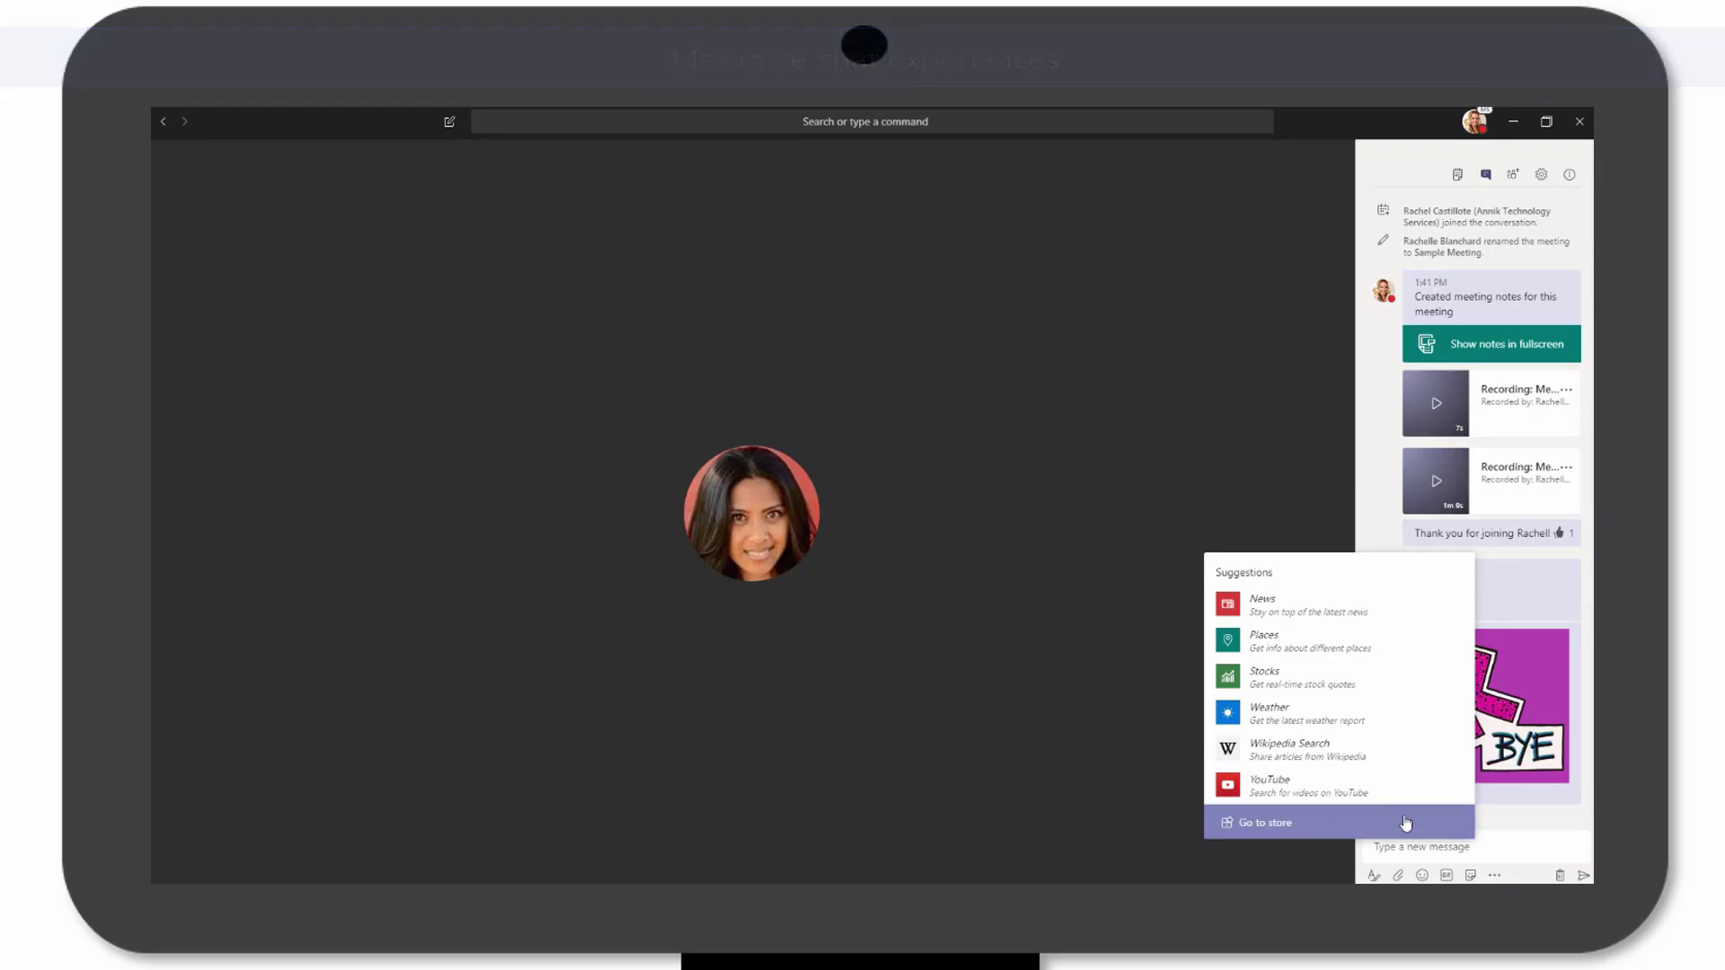
key(Escape)
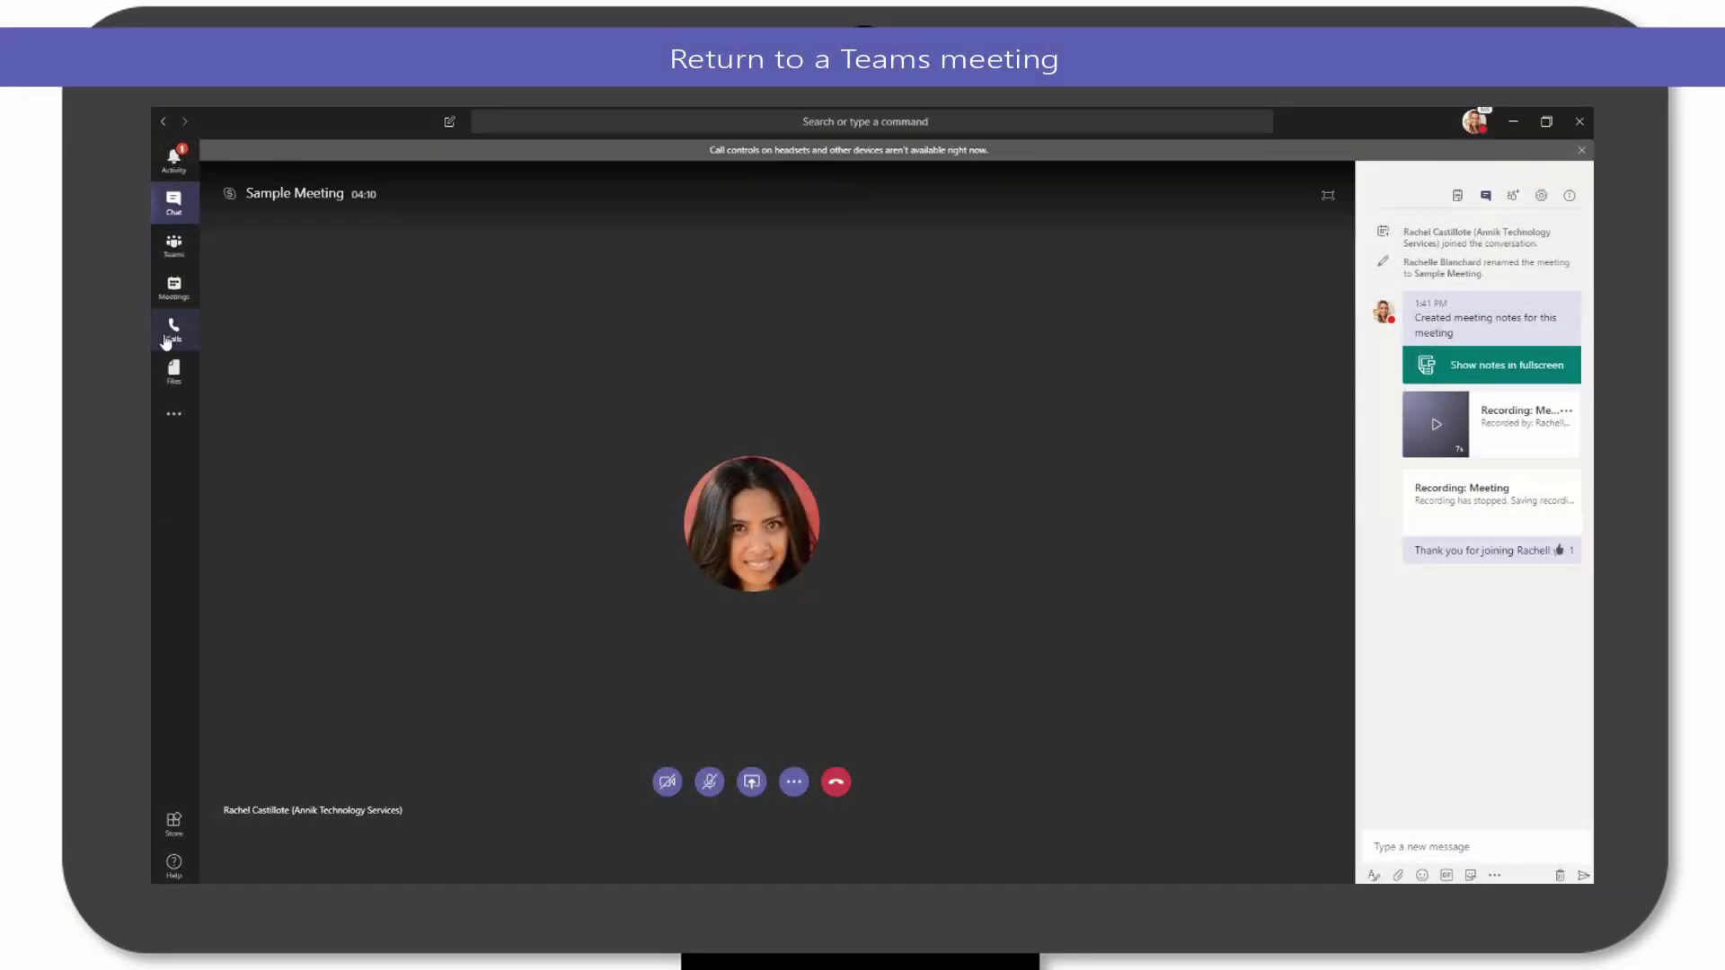
- Switch to the recent files view while staying connected to Sample Meeting
click(171, 372)
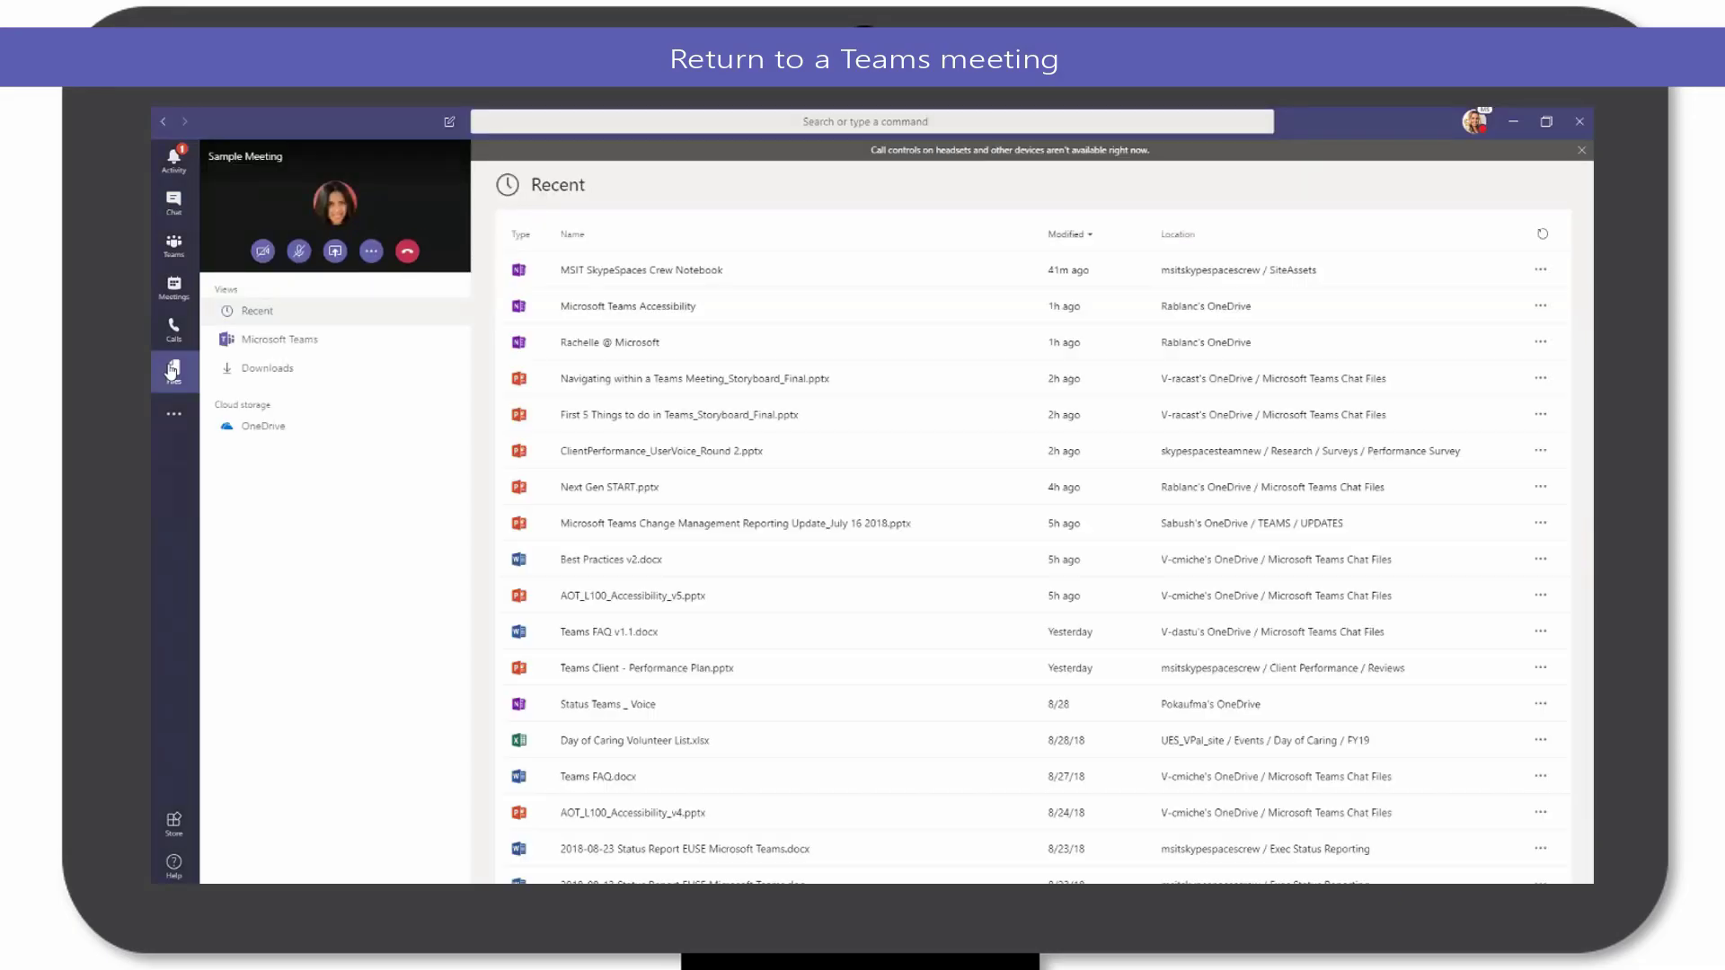